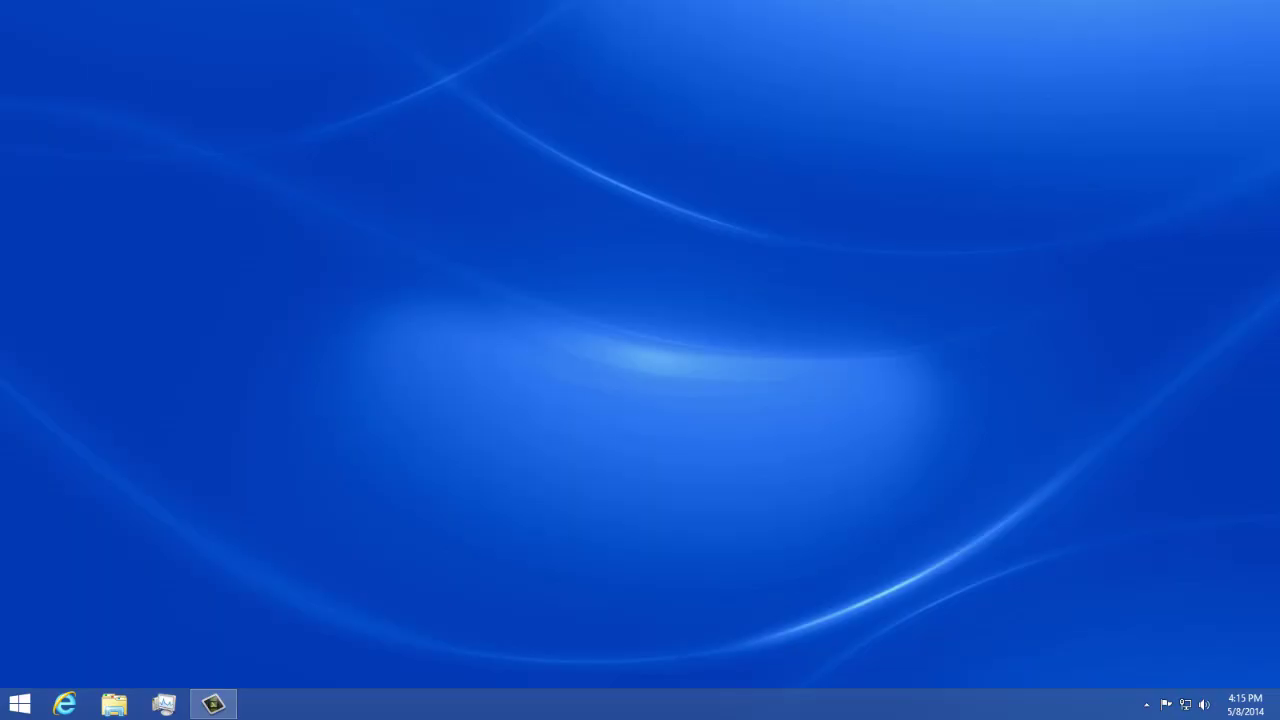
Search Windows for 'data' to find the Data Model Designer app.
key(super)
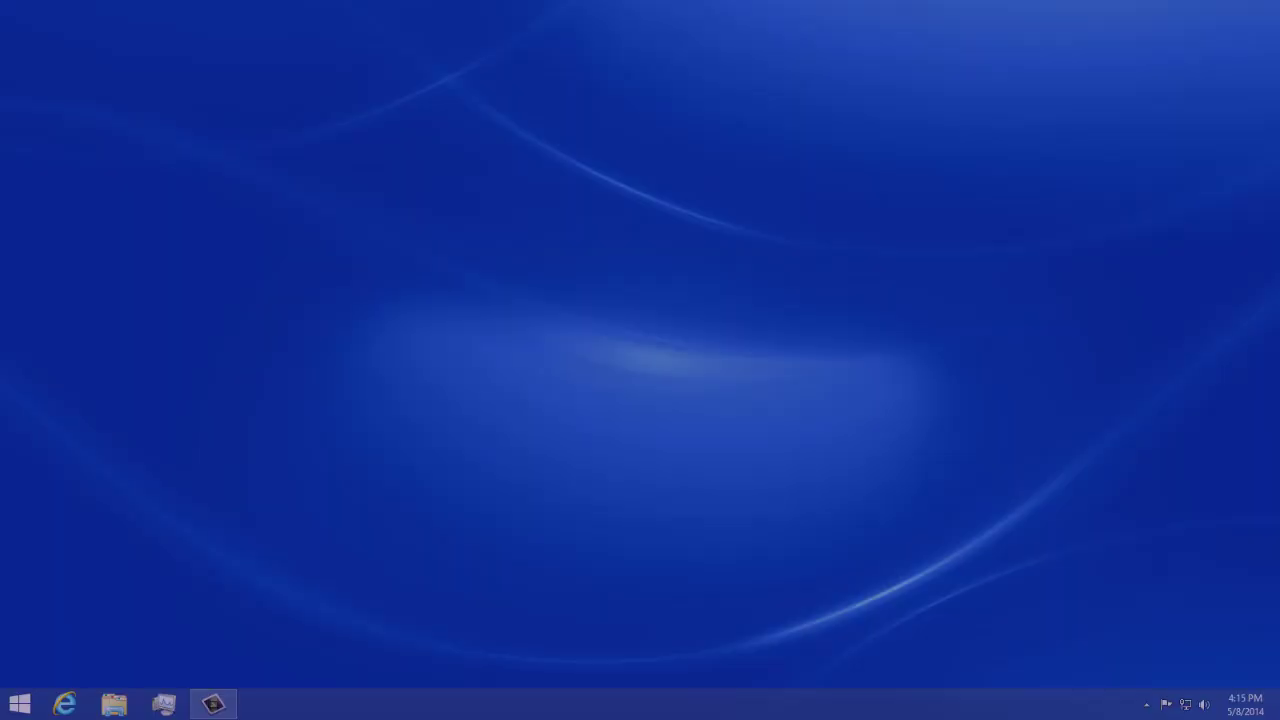
text(data)
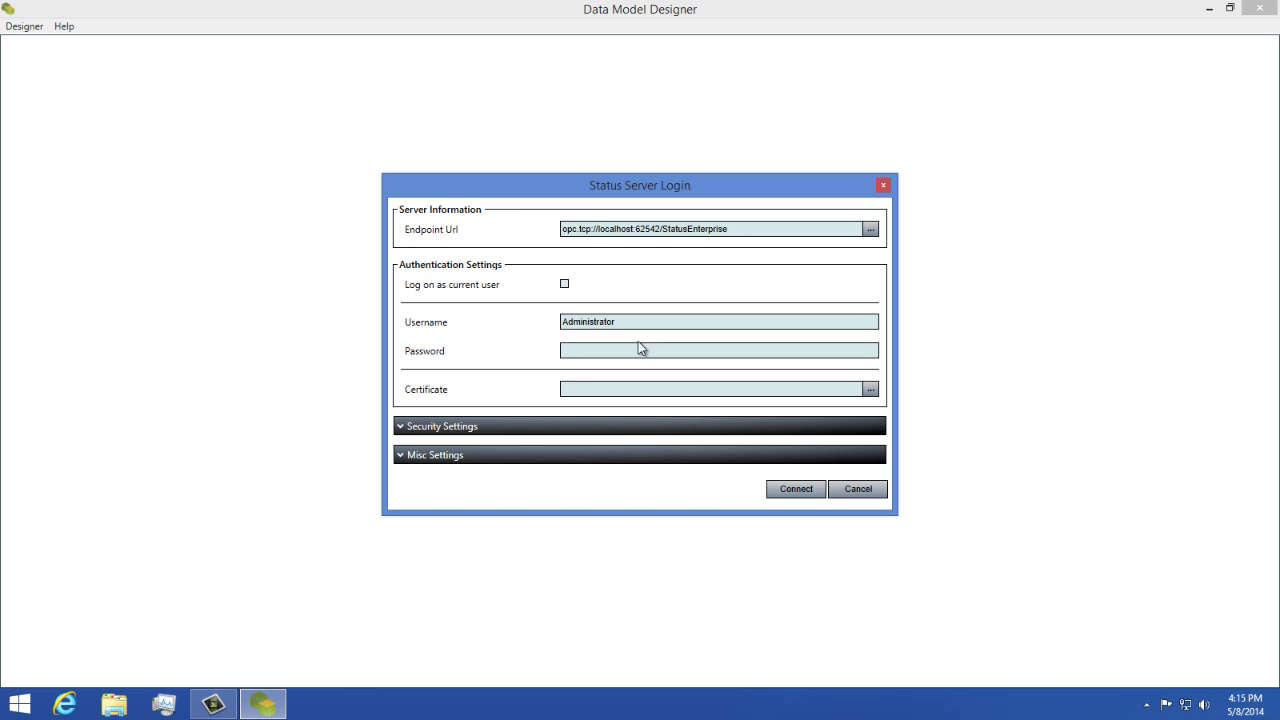
Connect to the status server from the Status Server Login dialog.
click(792, 494)
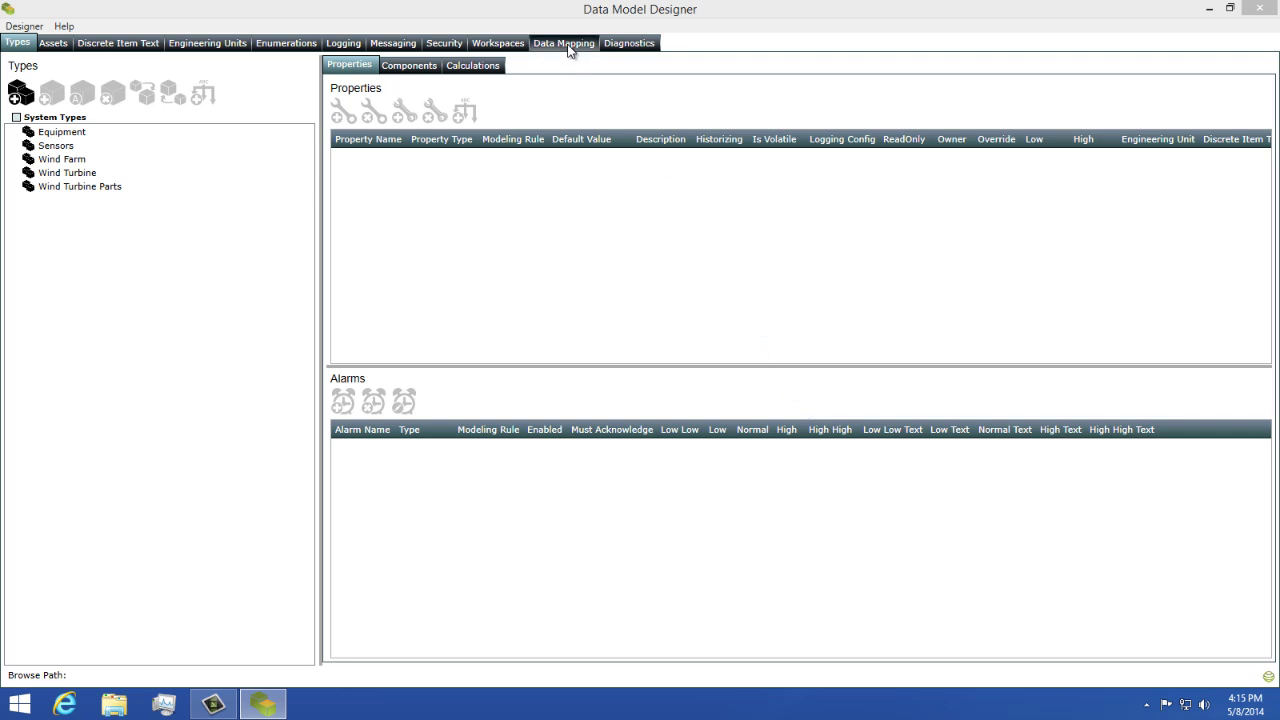
Open Data Mapping setup and connect to the data connector server at localhost:21000.
click(568, 45)
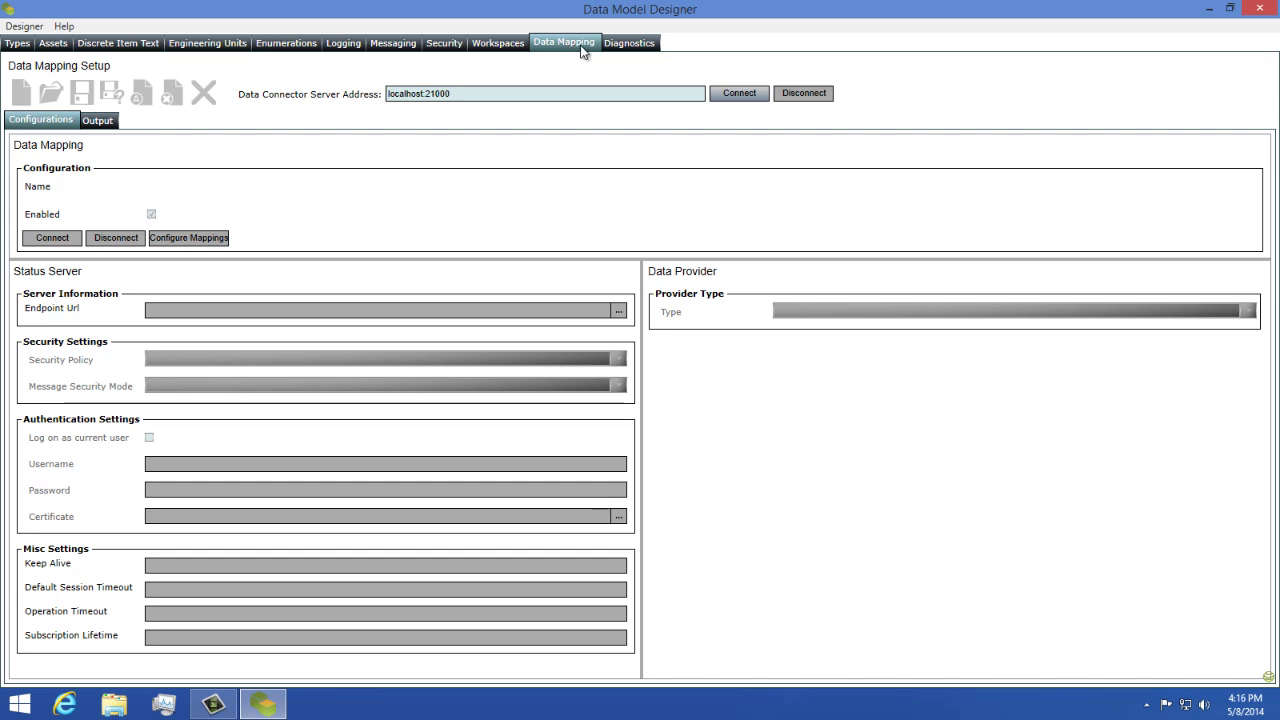
click(736, 98)
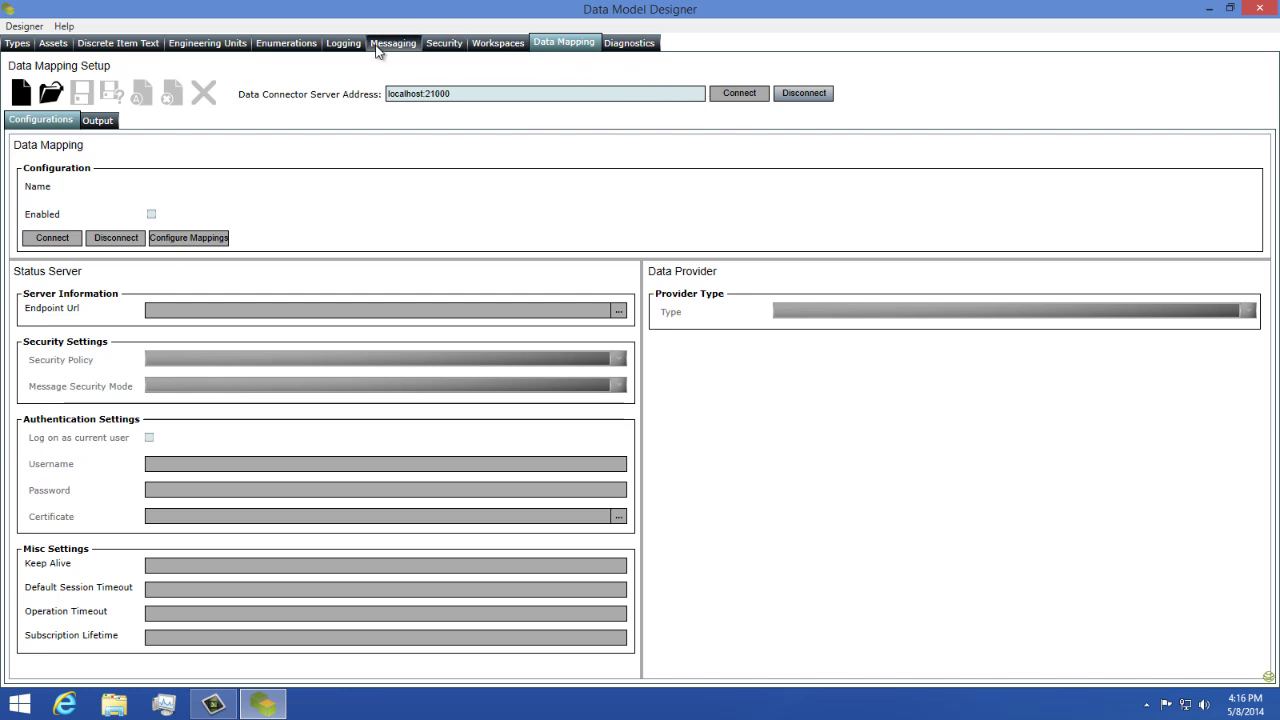
Add a new mapping configuration named 'Default Profile'.
click(15, 92)
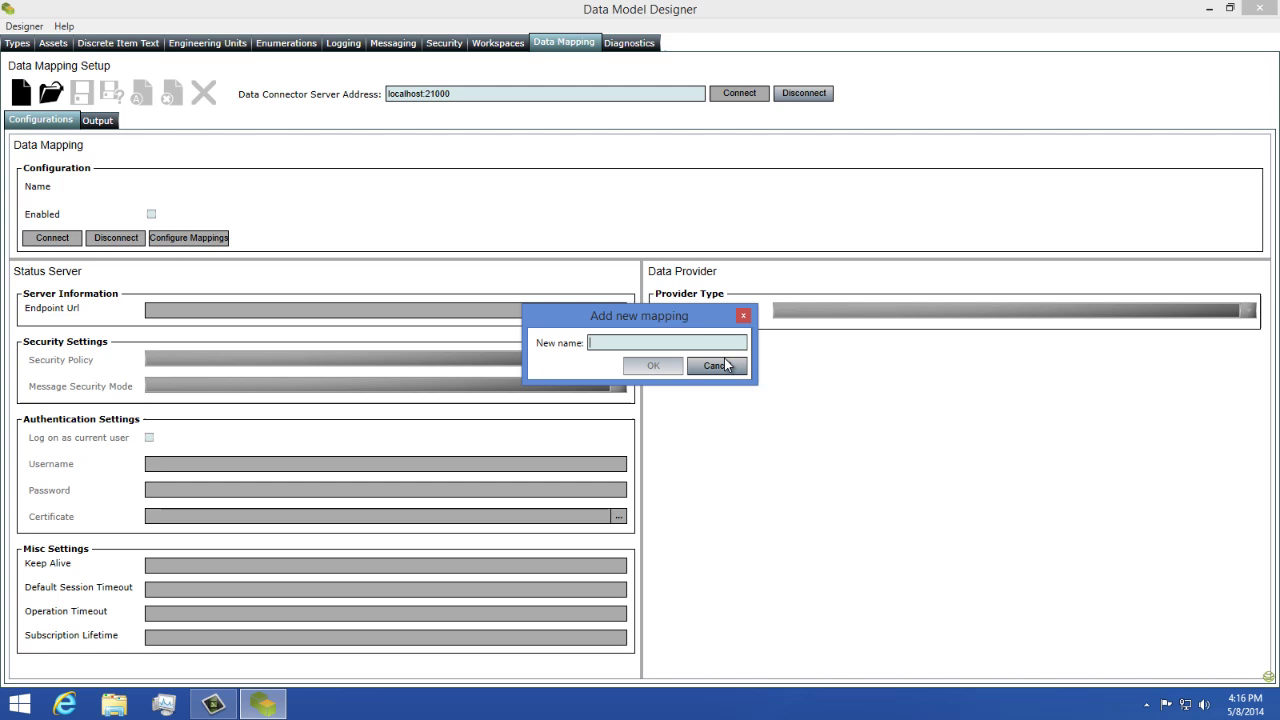
click(650, 342)
text(Default P)
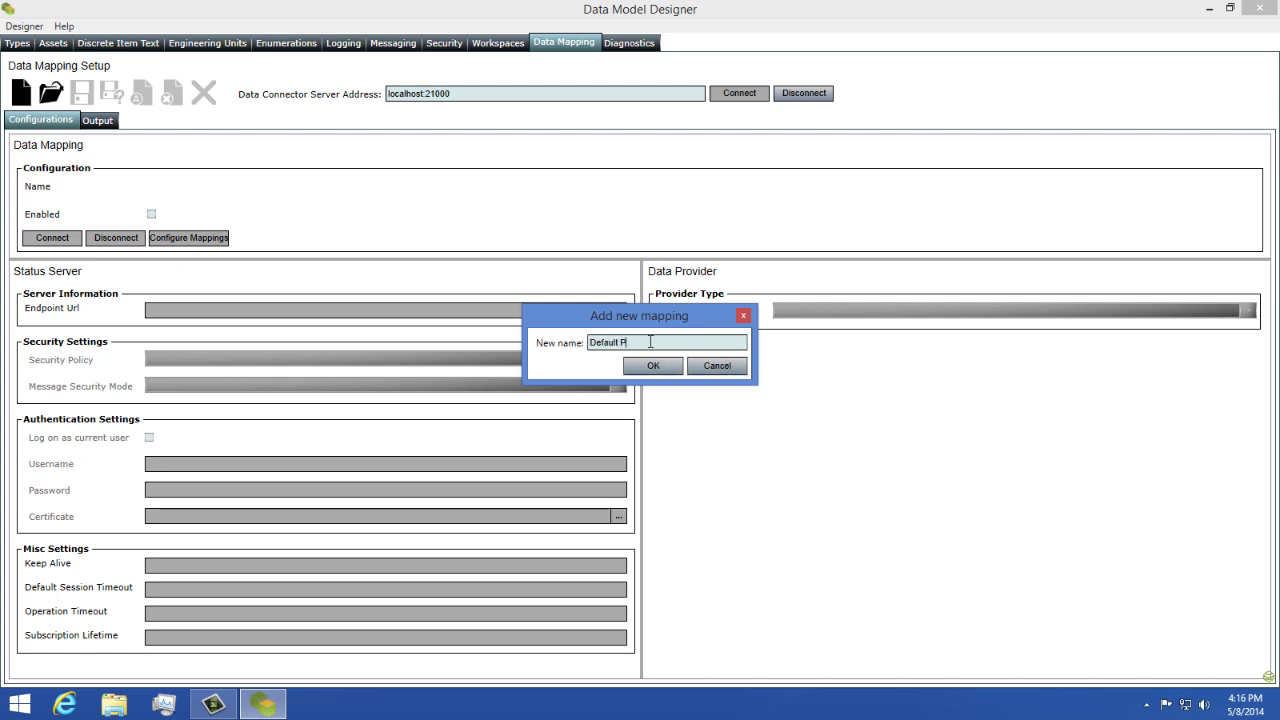
text(rofile)
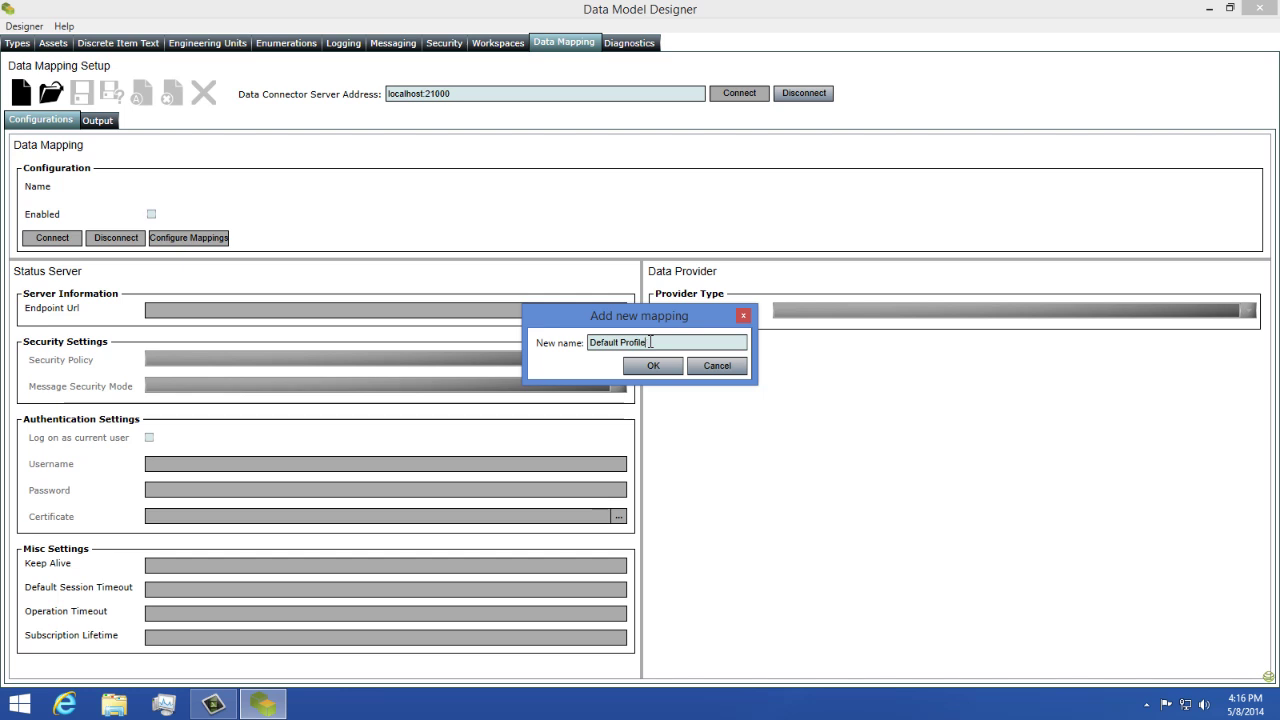
click(653, 366)
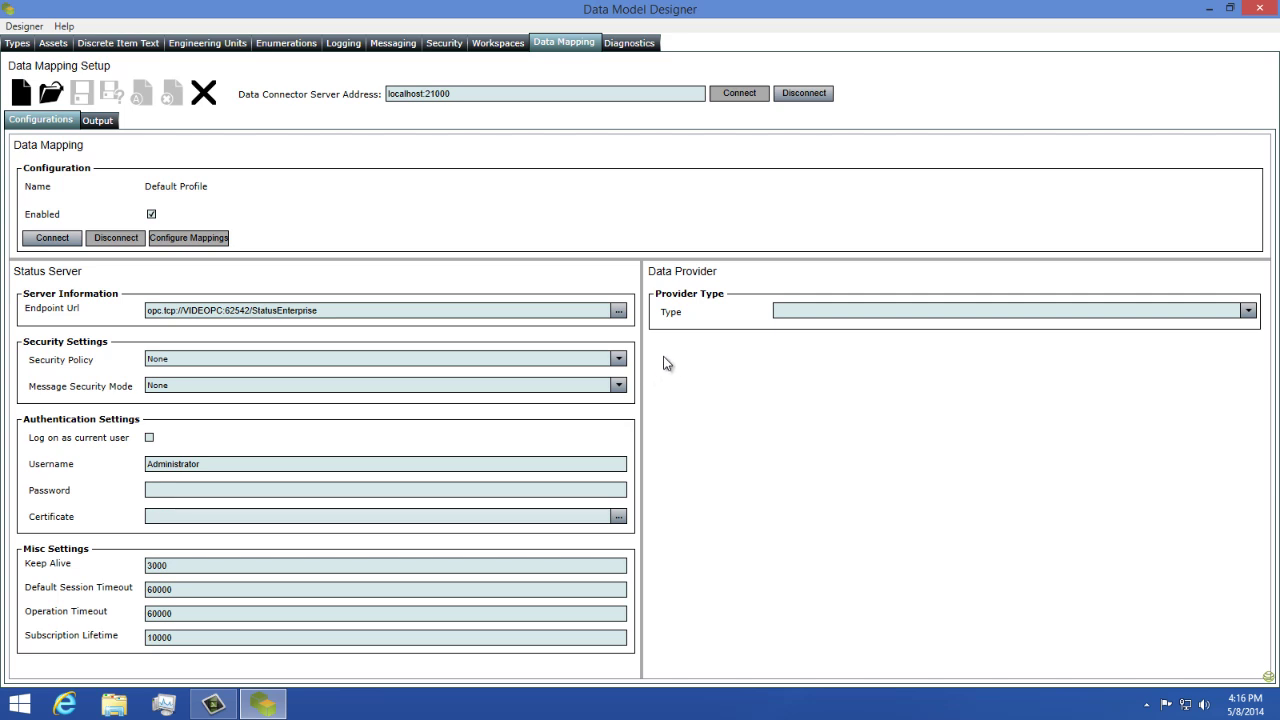
Set the Default Profile's provider type to Data Simulation Provider.
click(826, 313)
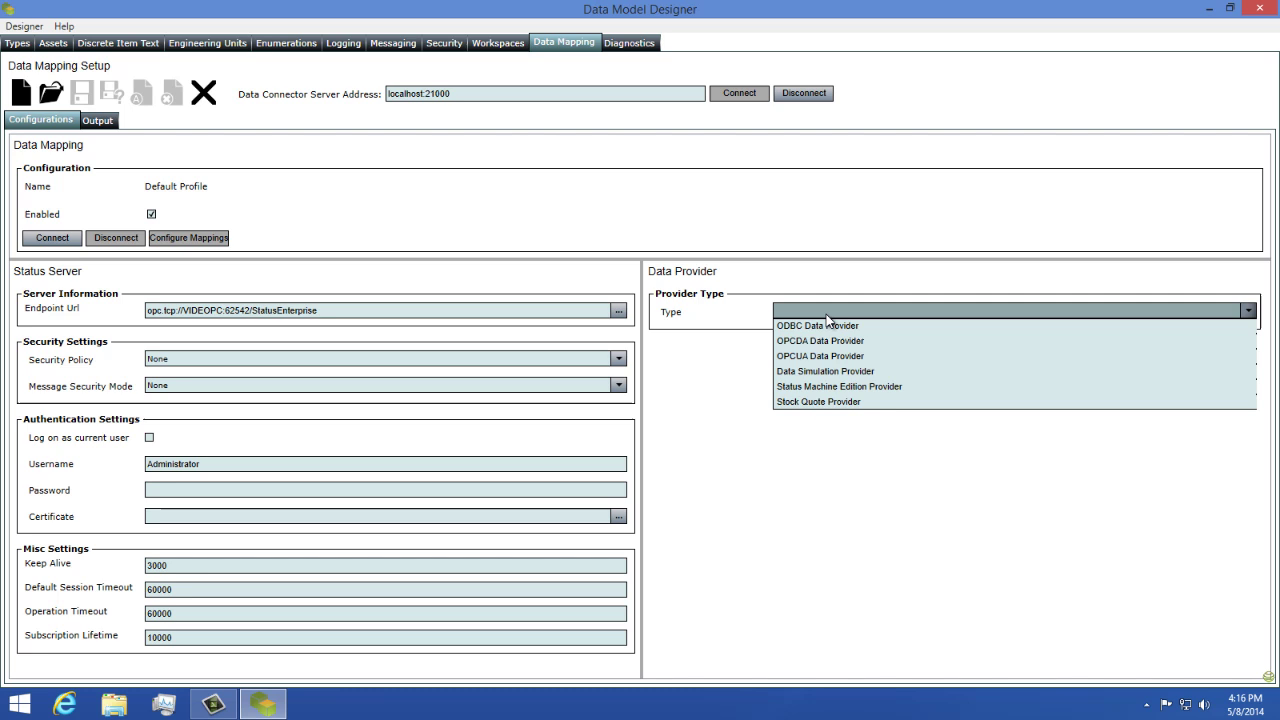
click(828, 372)
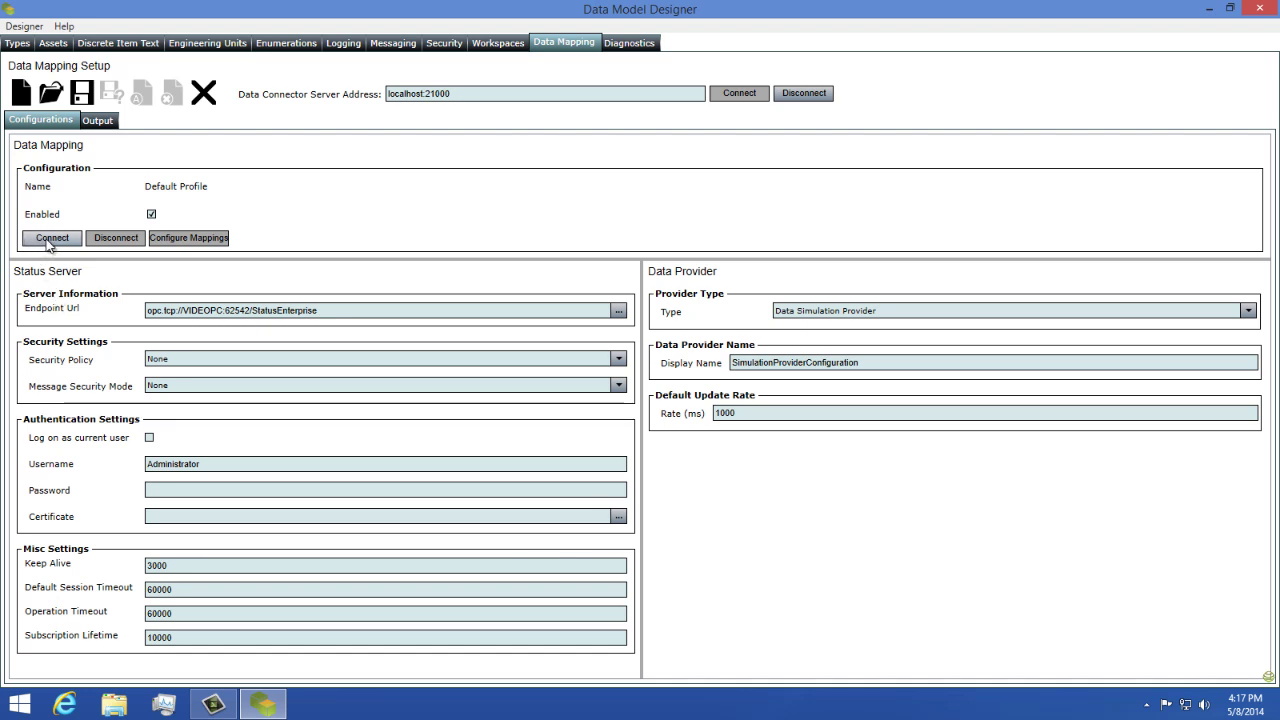
Connect the Default Profile and open its Mapping Configuration Dialog.
click(47, 243)
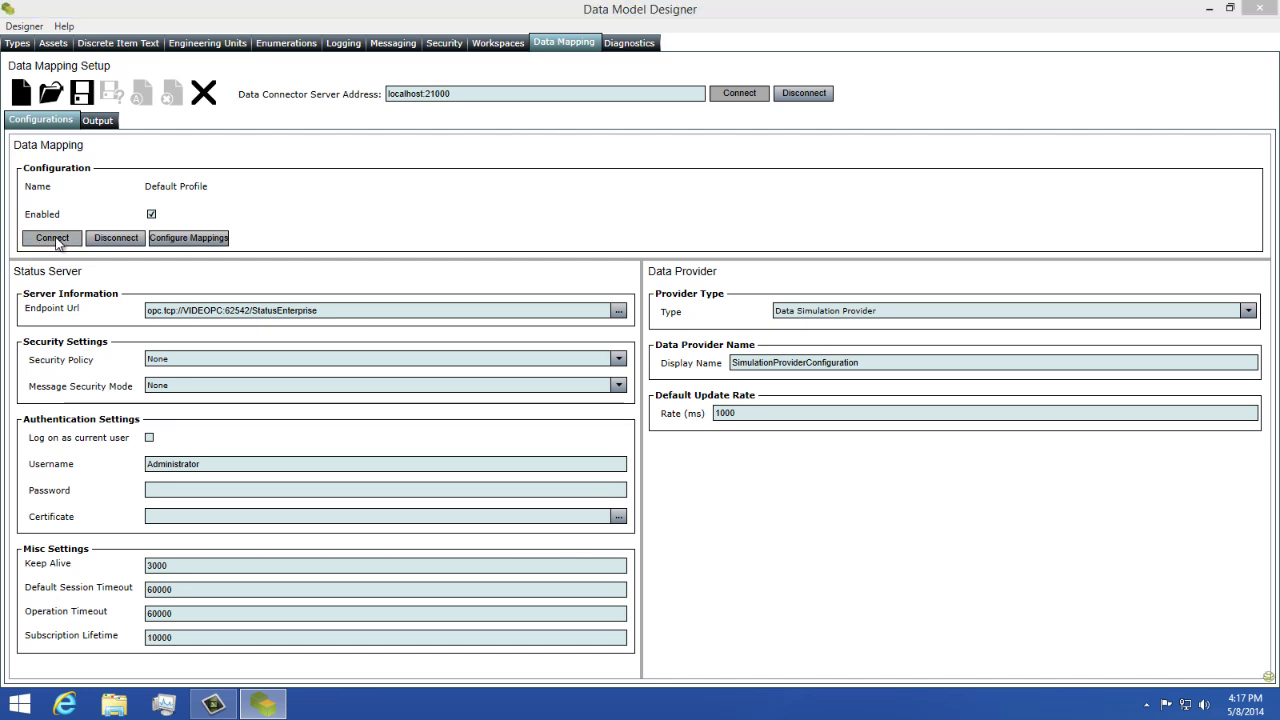
click(168, 240)
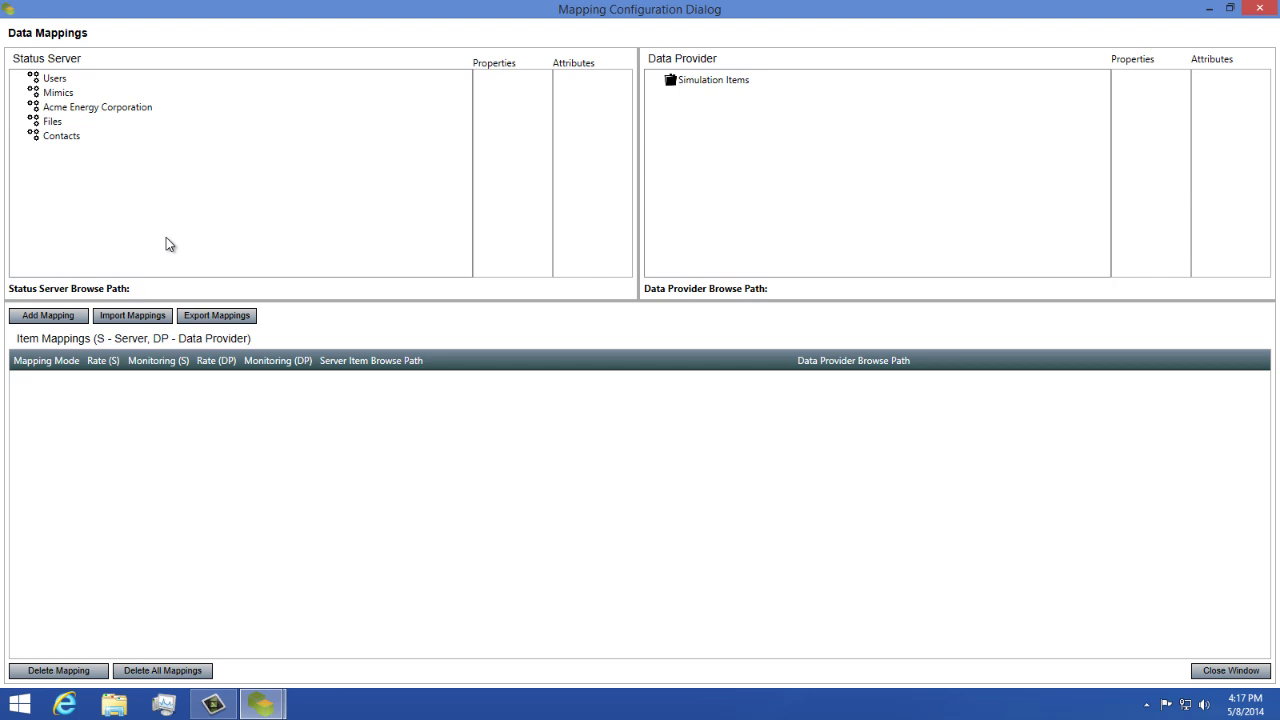
Expand Acme Energy Corporation > Sonoma Energy Farm > Wind Turbine > TB1001 in the server tree.
click(64, 106)
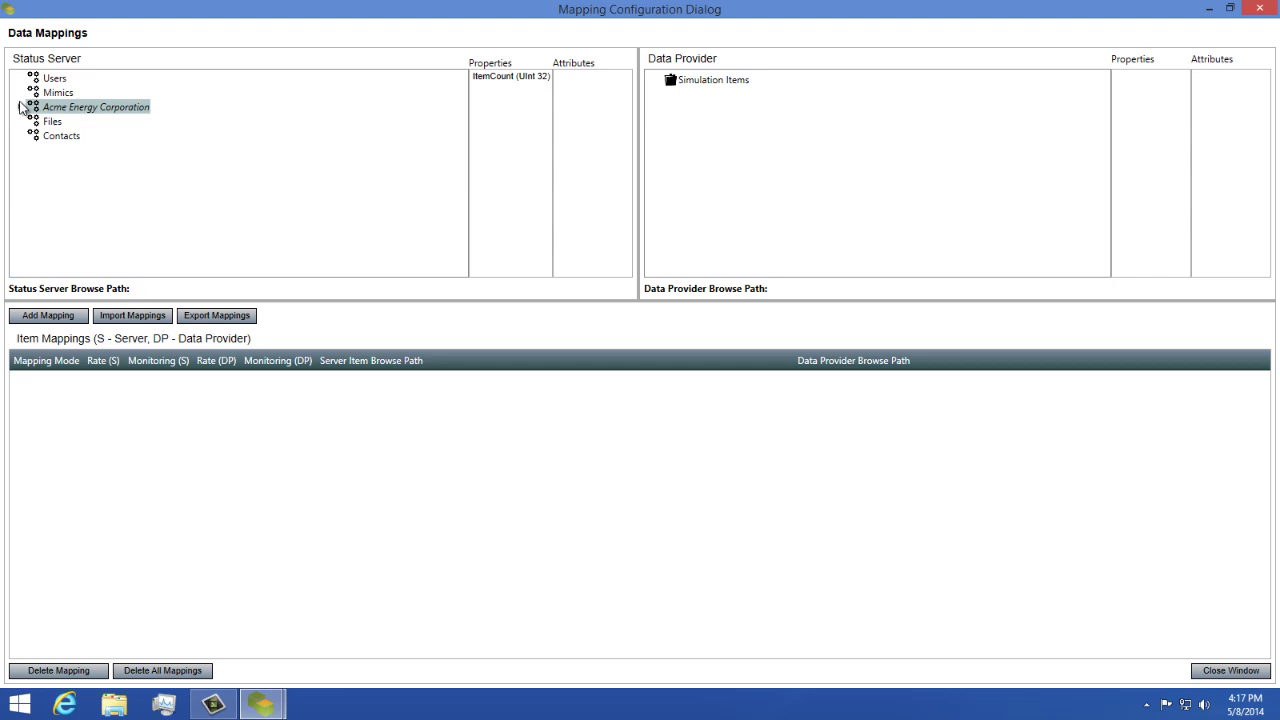
click(20, 107)
double_click(68, 121)
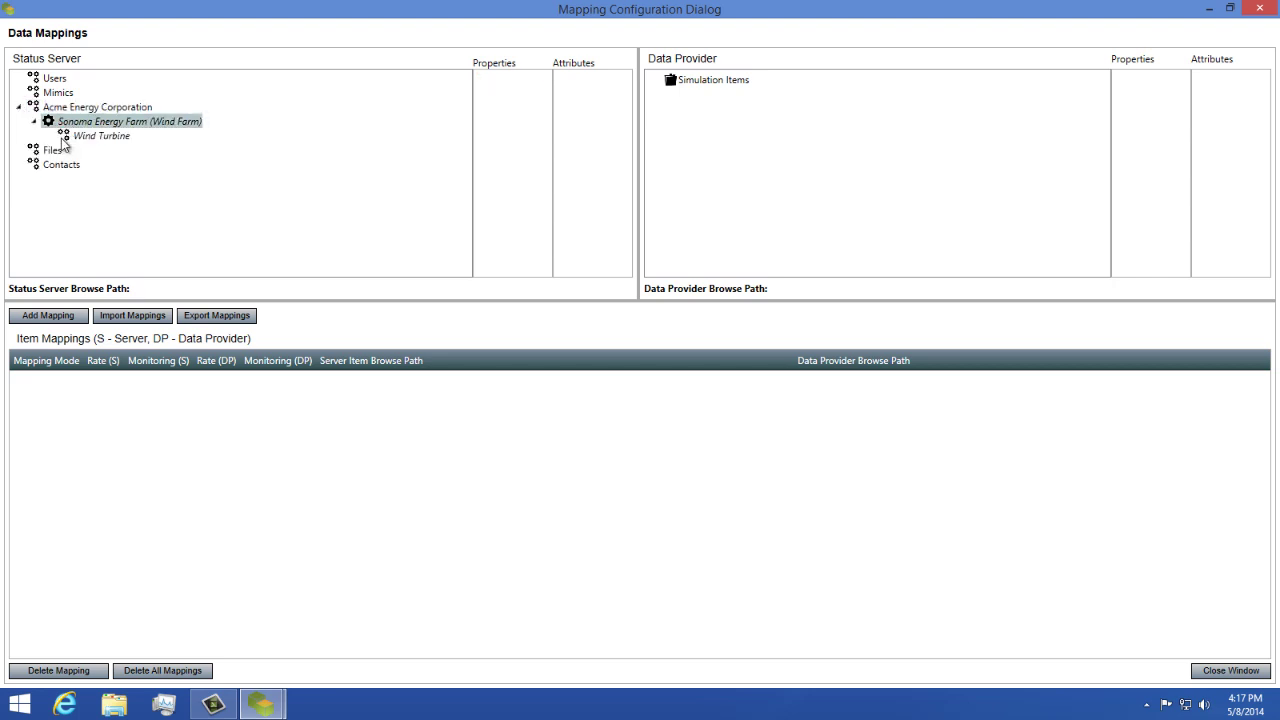
double_click(66, 137)
double_click(80, 151)
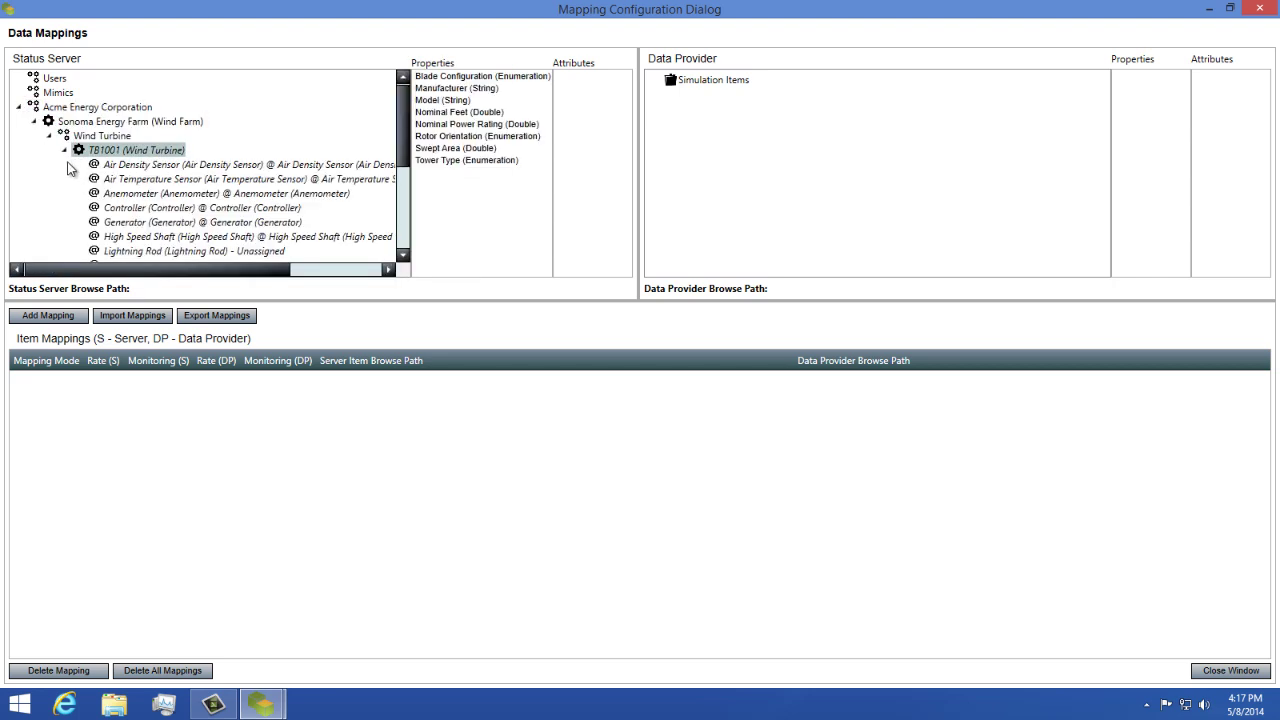
Expand Simulation Items > Analog Items and list the Random Double values.
double_click(703, 82)
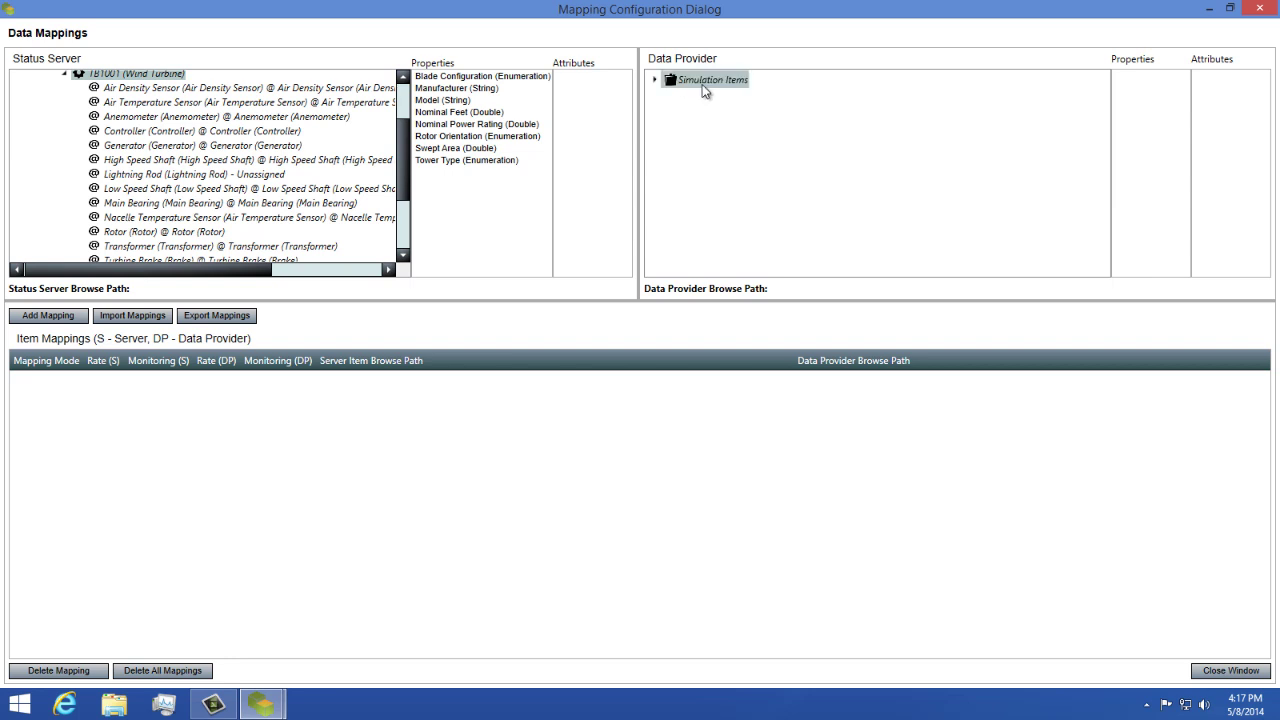
double_click(712, 99)
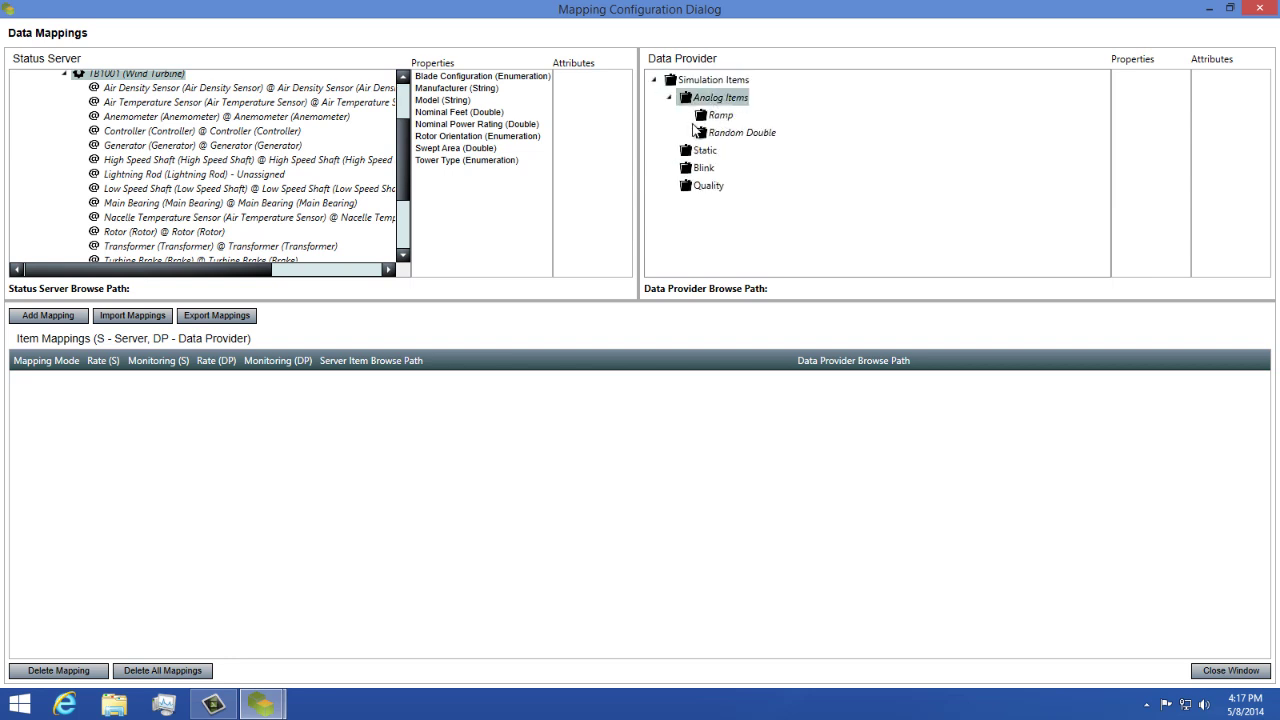
click(741, 134)
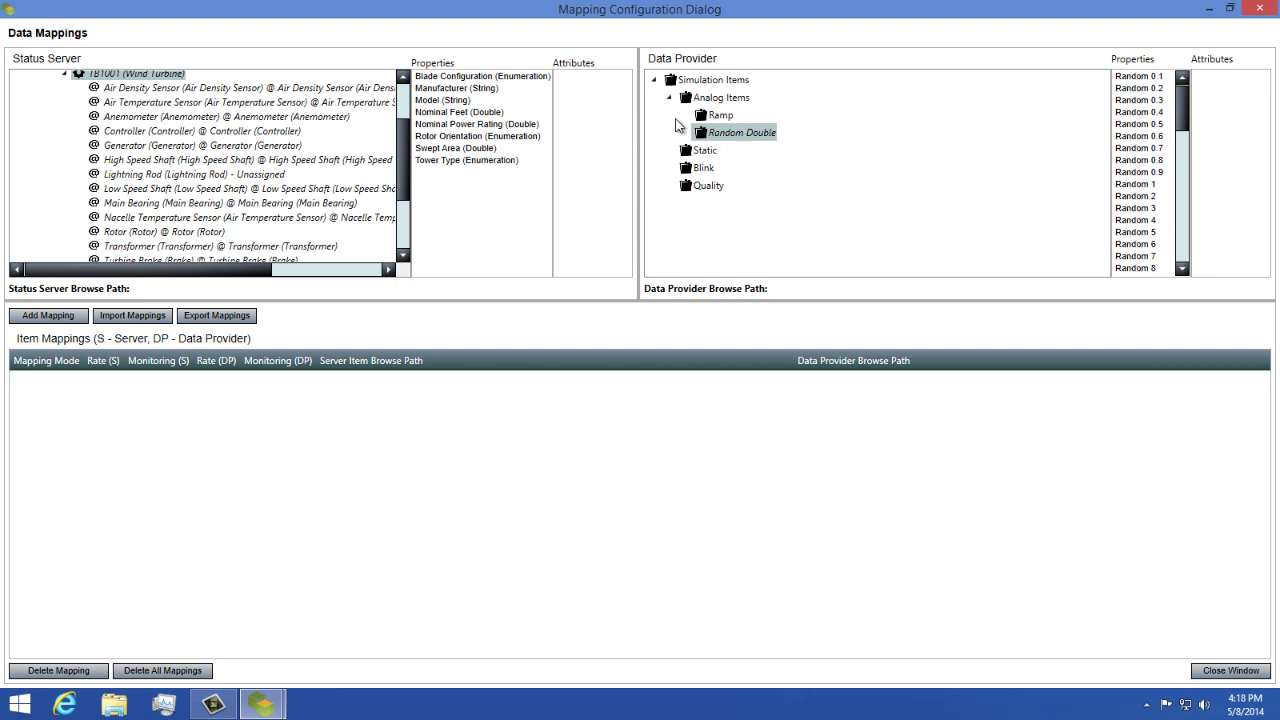
Map TB1001 Generator Voltage Value to Analog Items/Random Double/Random 300/Value.
click(168, 131)
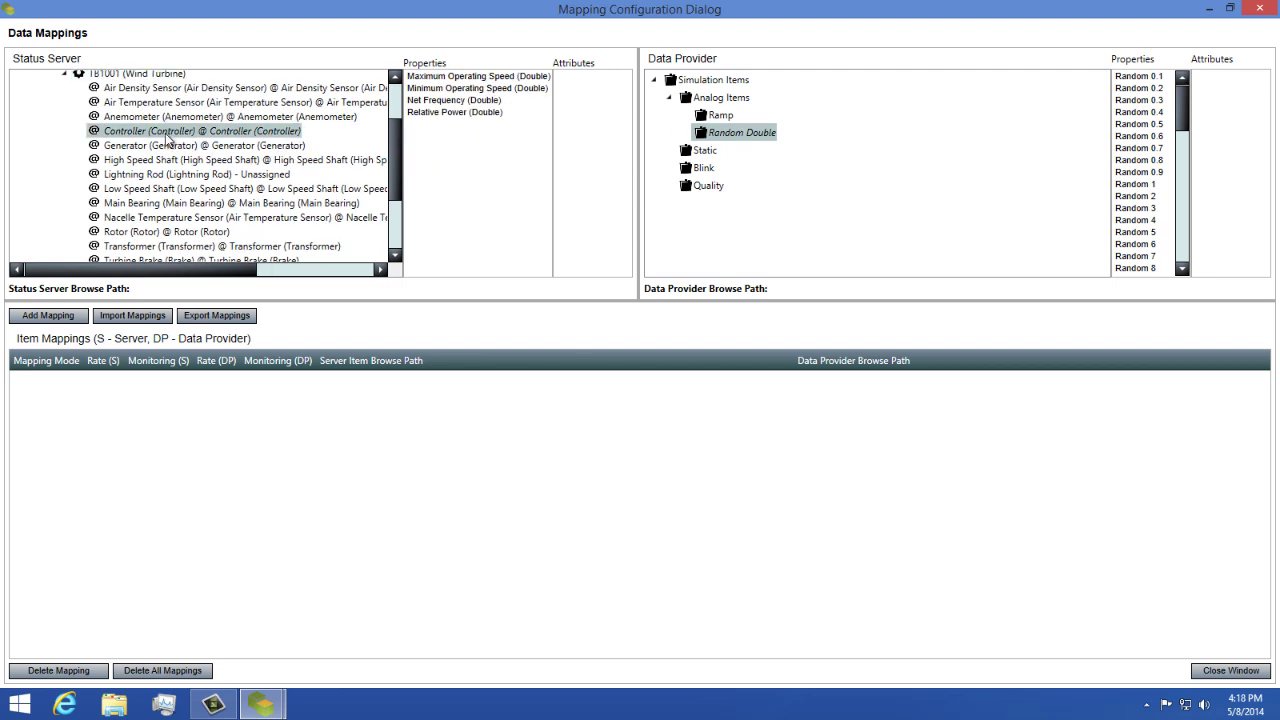
click(163, 146)
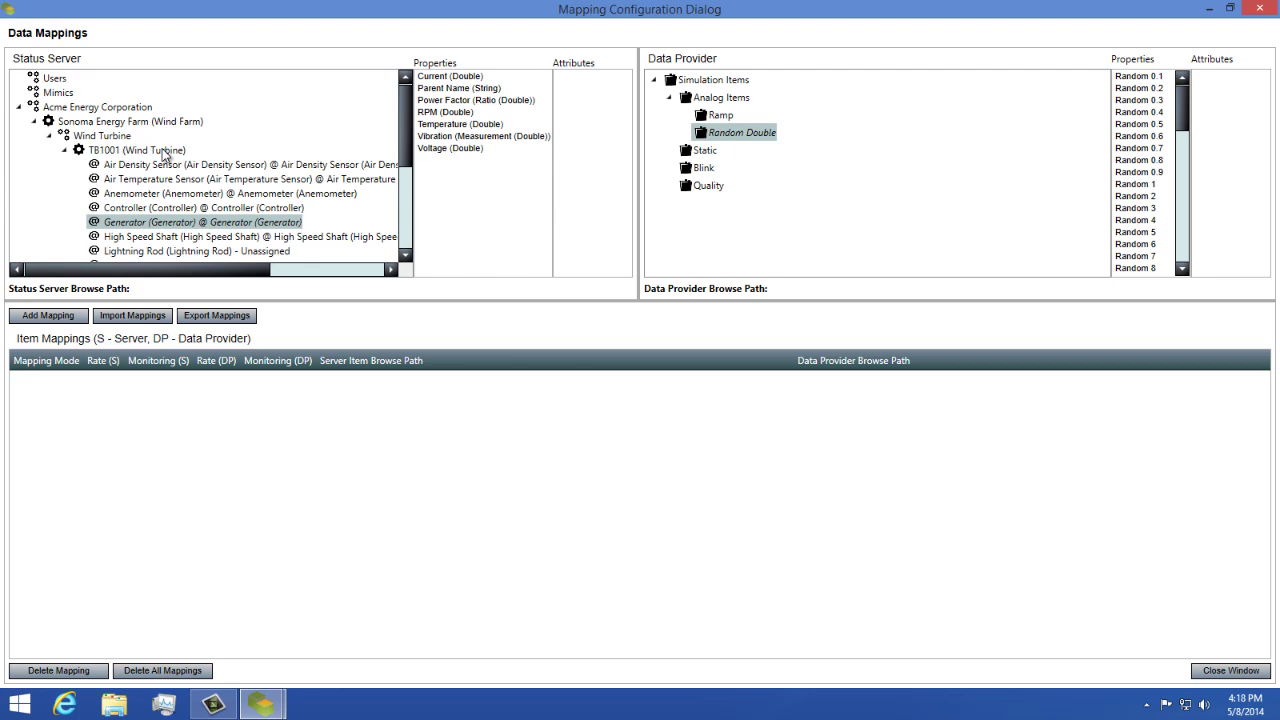
scroll(162, 148, down, 1)
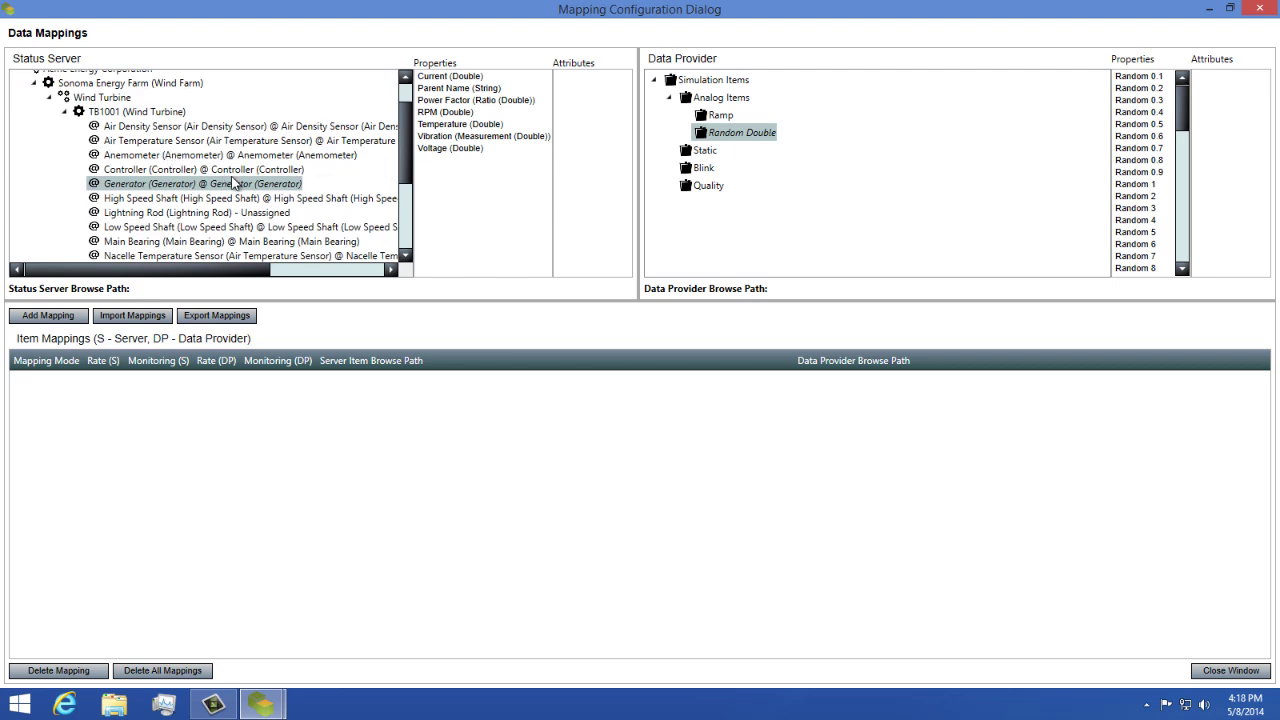
click(440, 148)
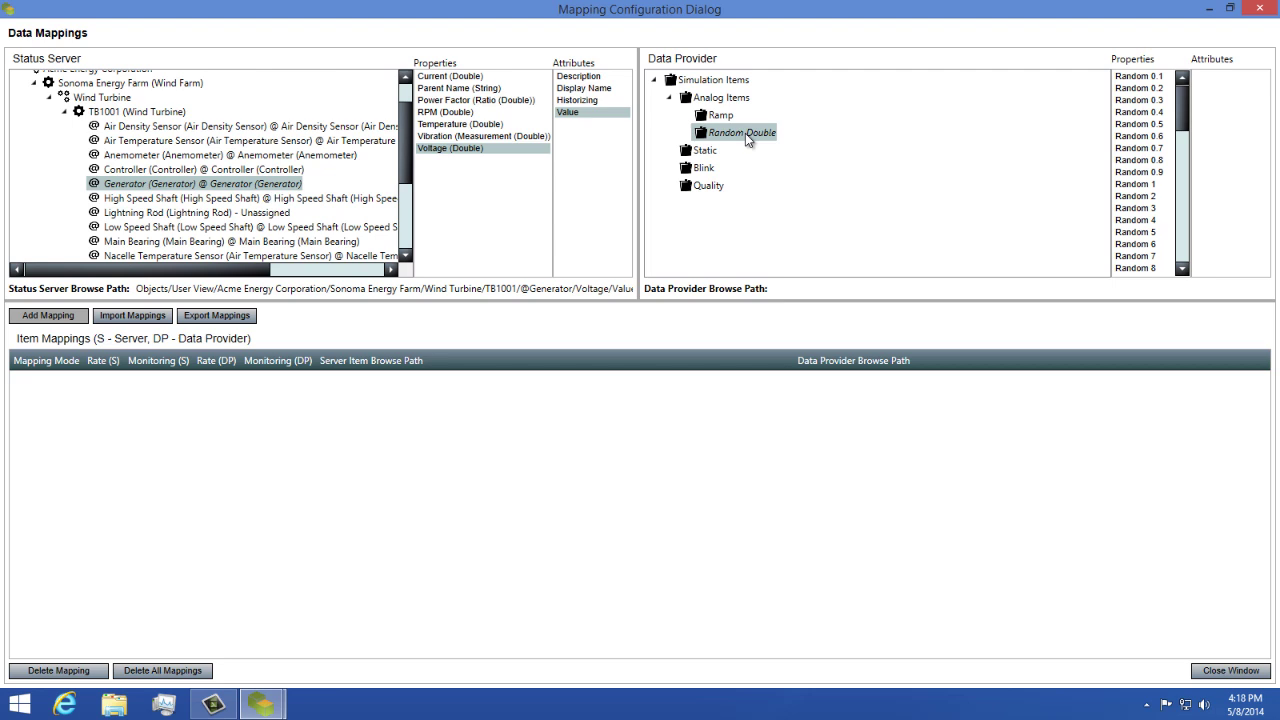
drag(1184, 120, 1198, 178)
click(1138, 160)
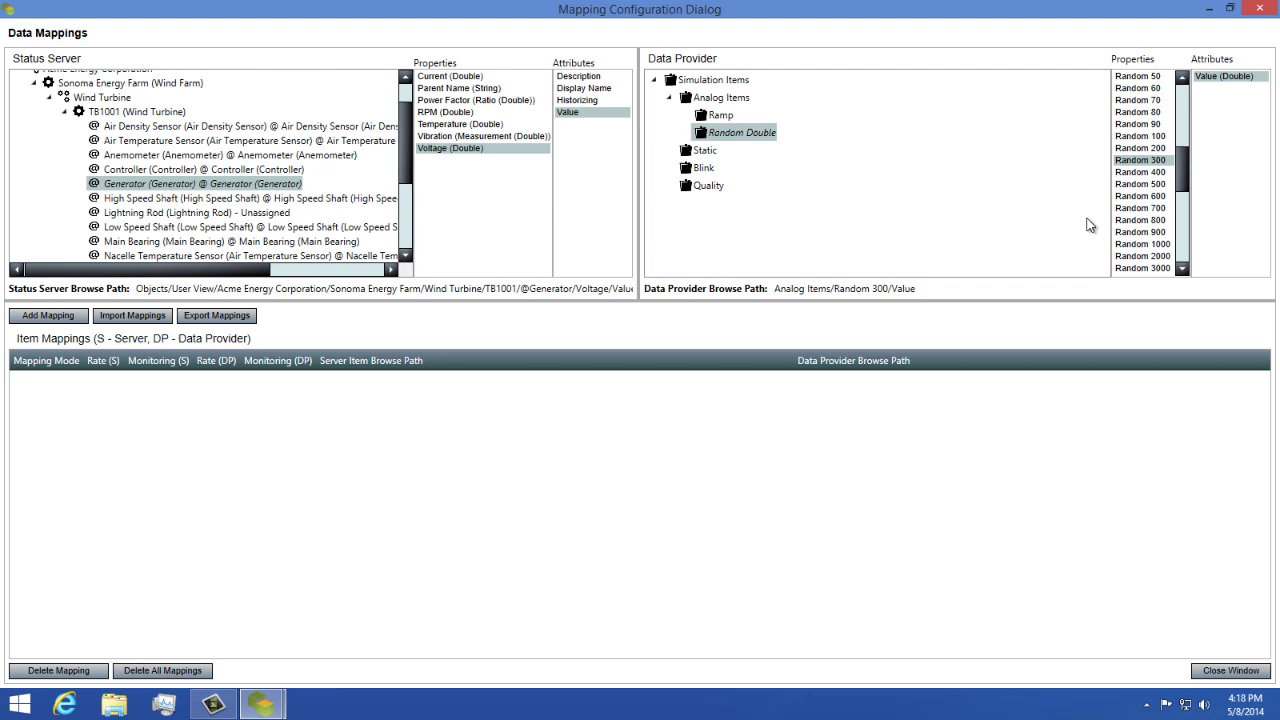
click(30, 318)
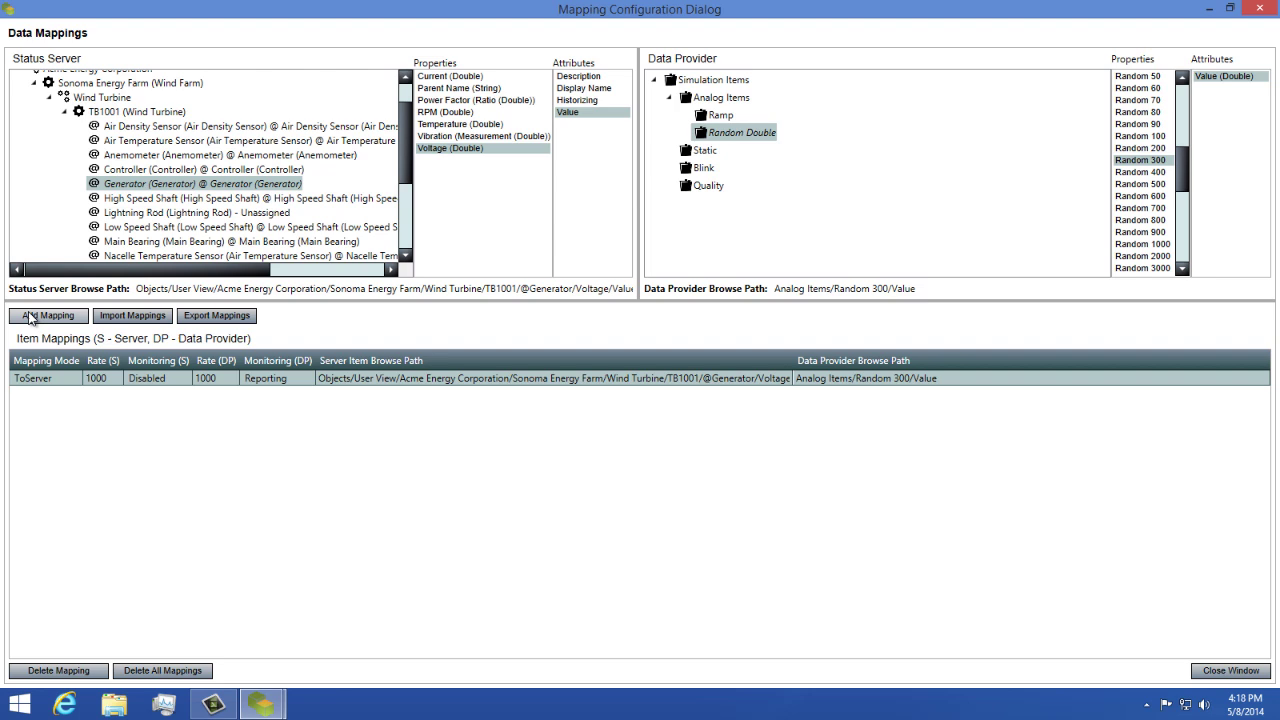
click(30, 318)
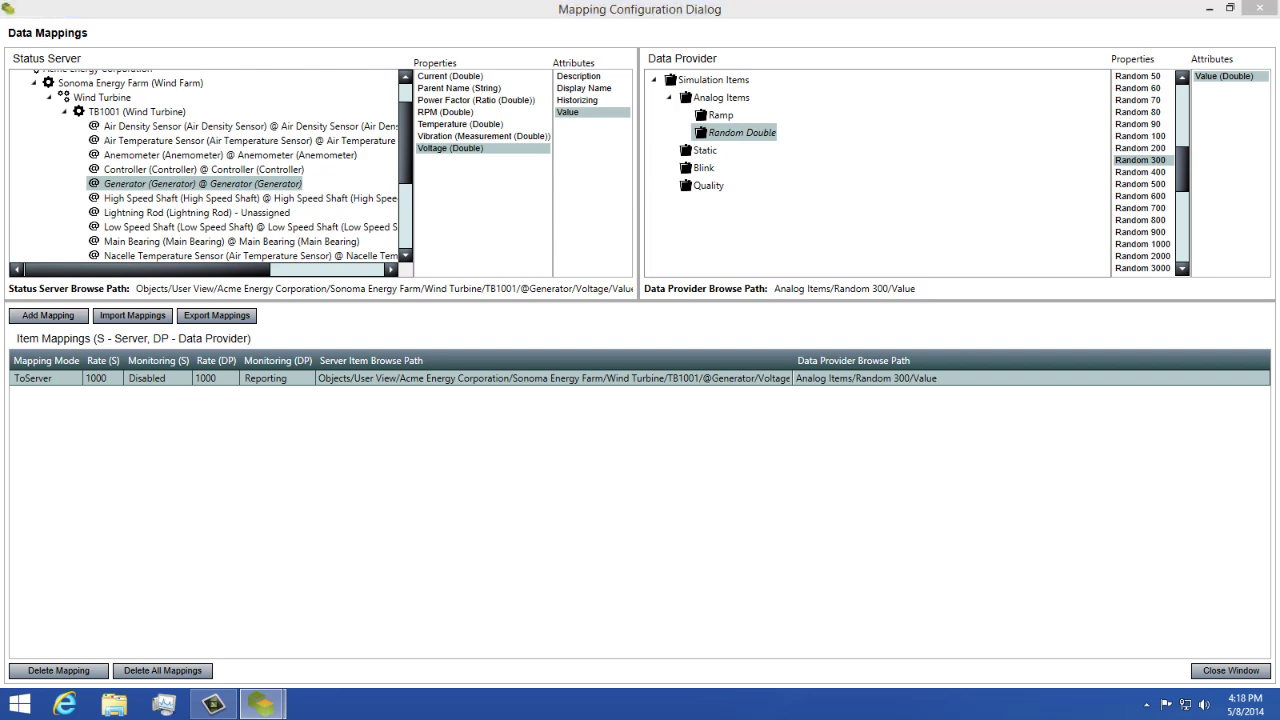
click(1104, 470)
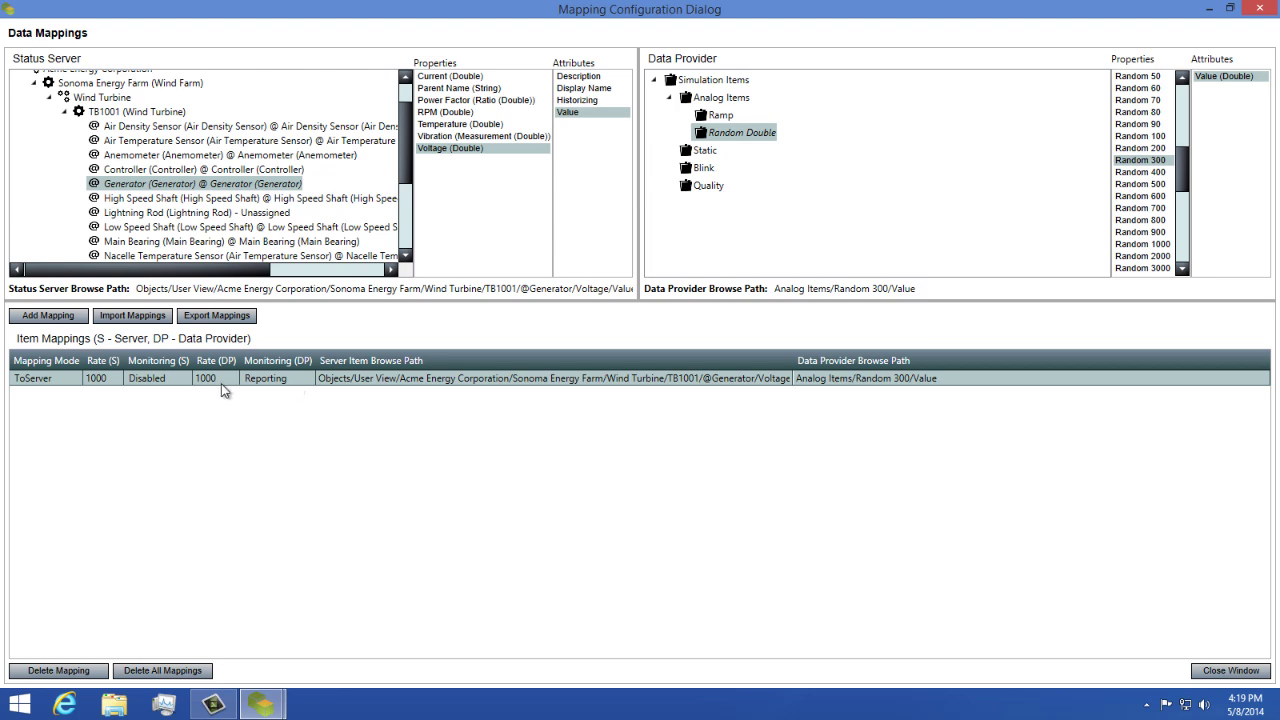
click(61, 378)
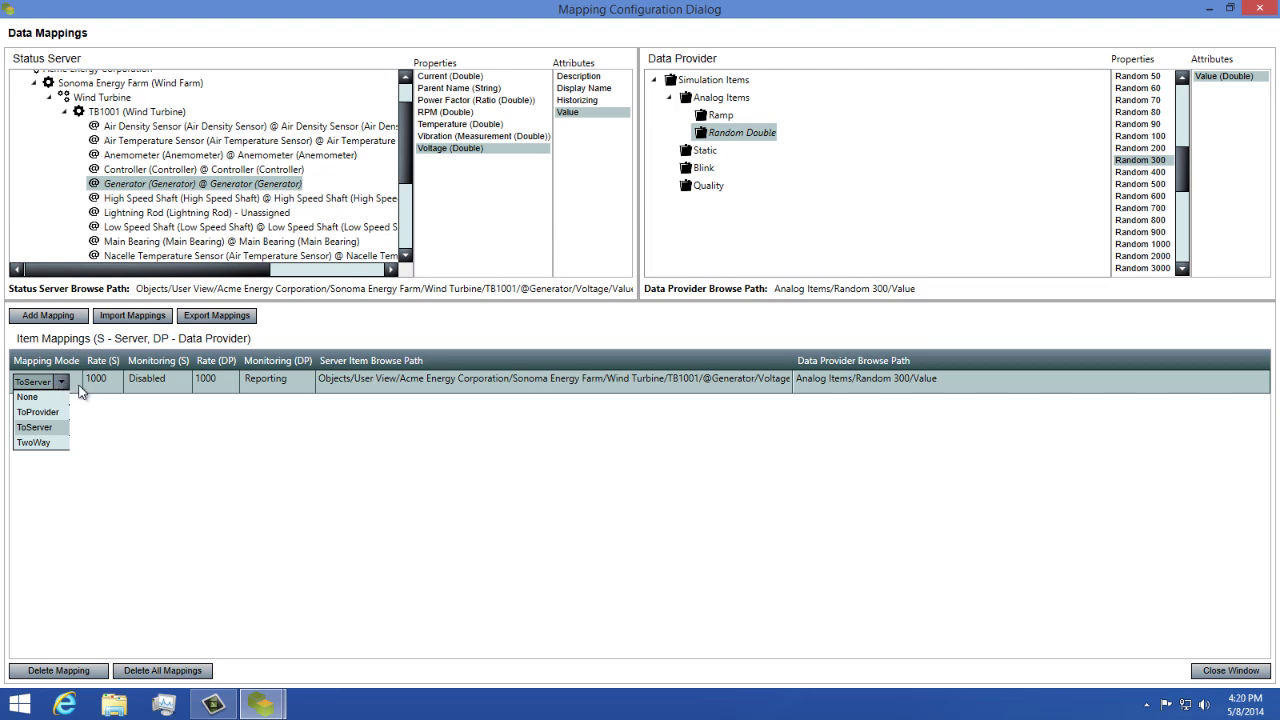
click(111, 390)
click(109, 381)
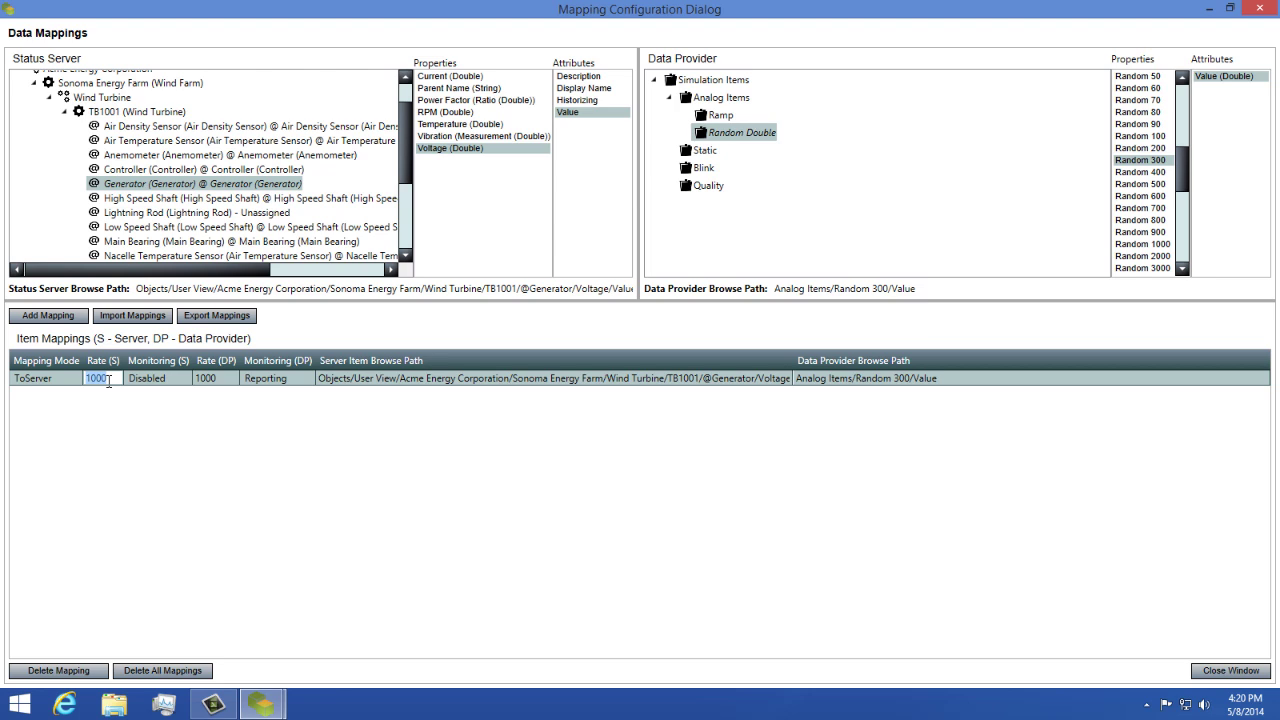
click(120, 388)
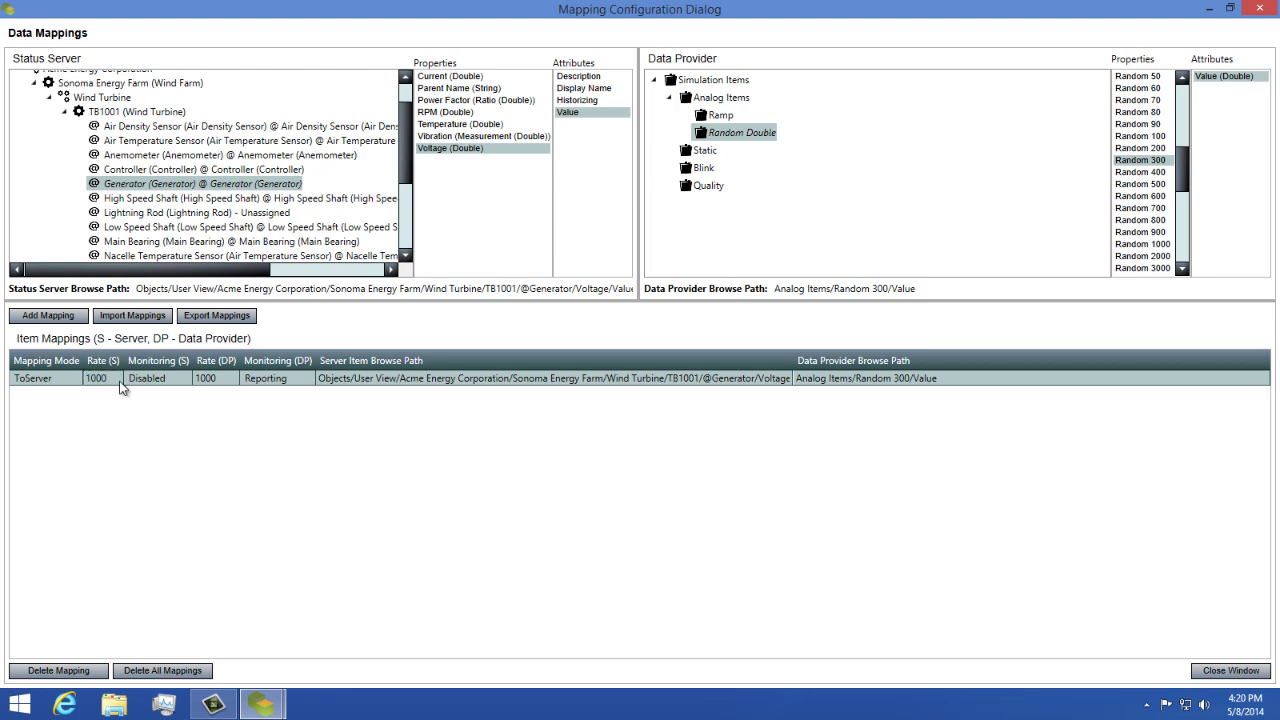
click(176, 379)
click(177, 383)
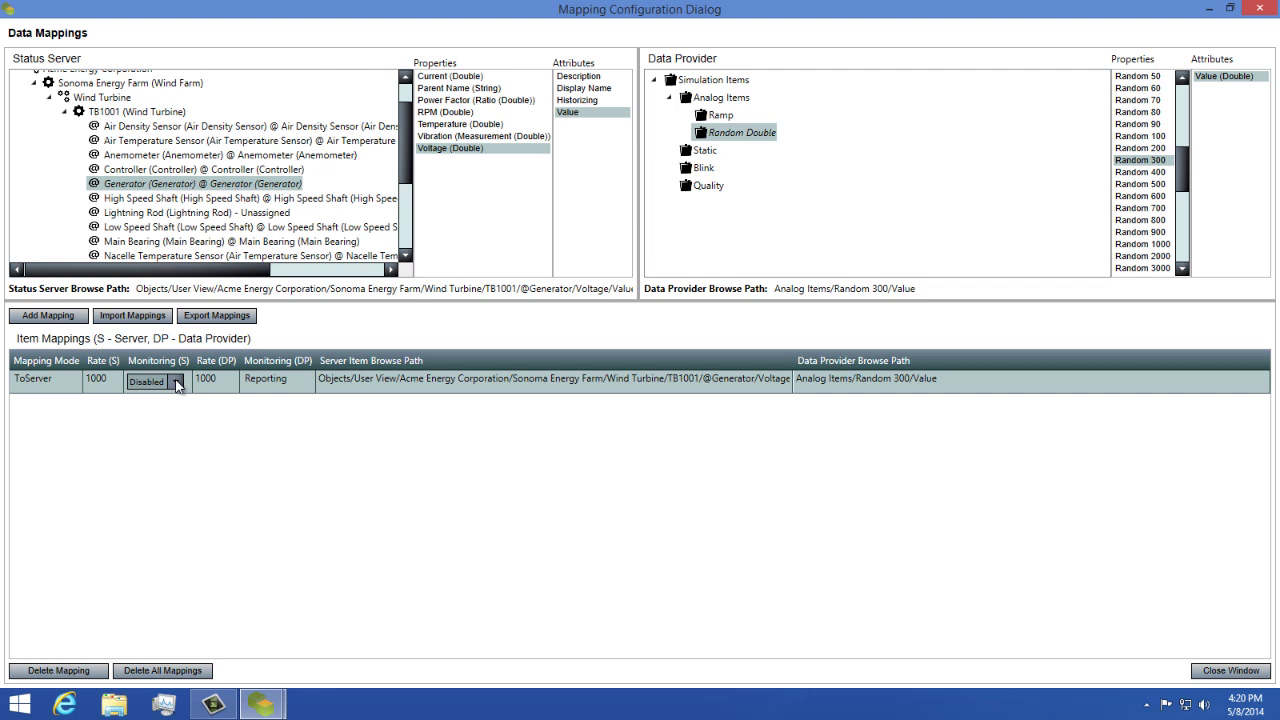
click(176, 383)
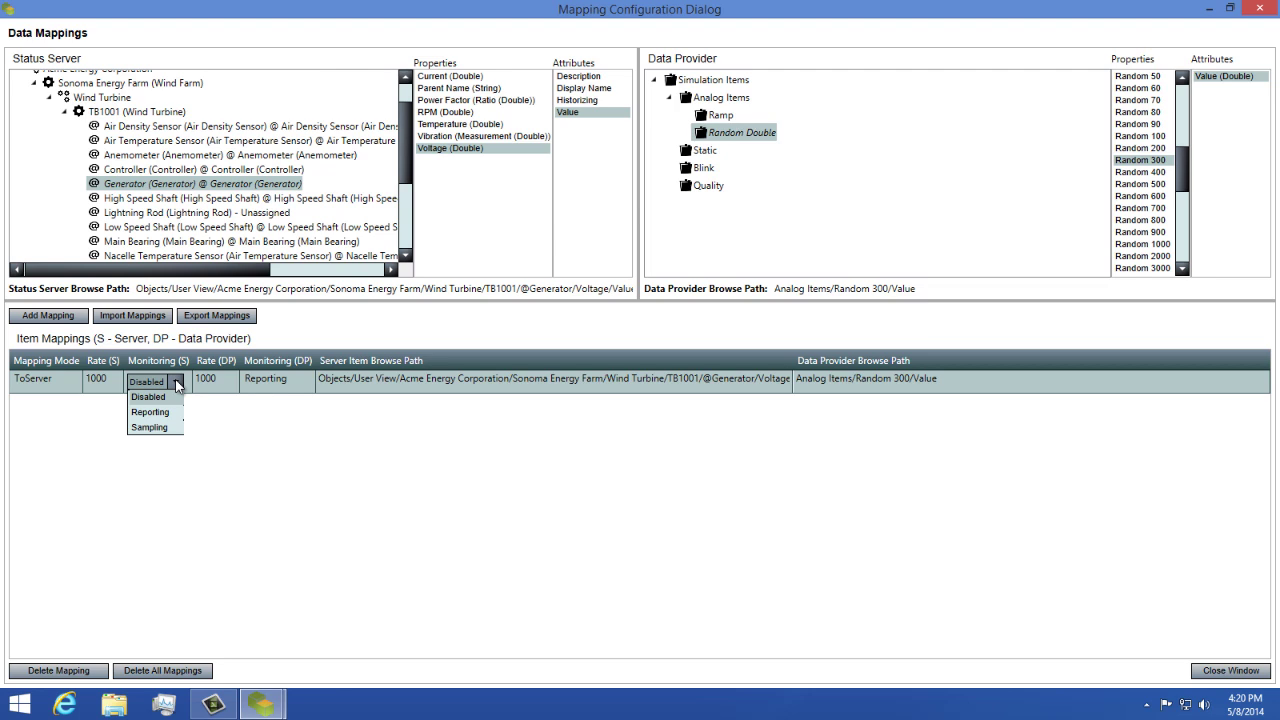
click(176, 384)
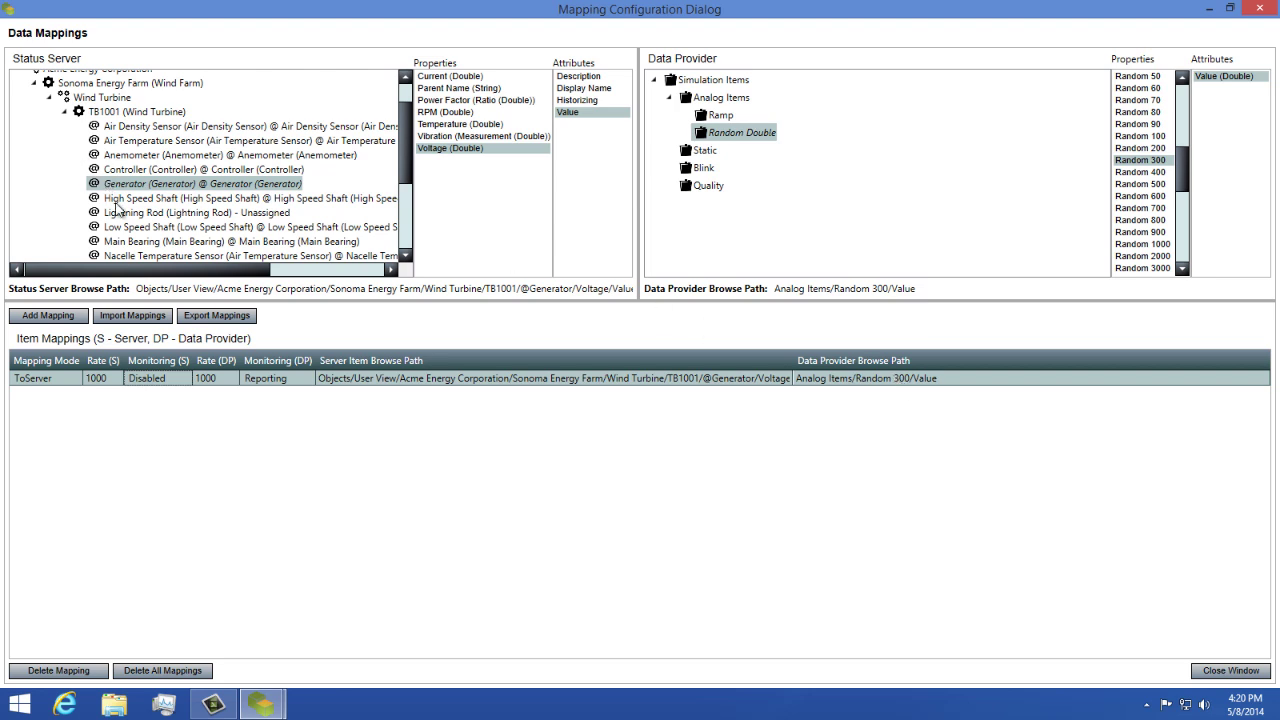
Map TB1002's generator Voltage value to Random 300.
click(64, 112)
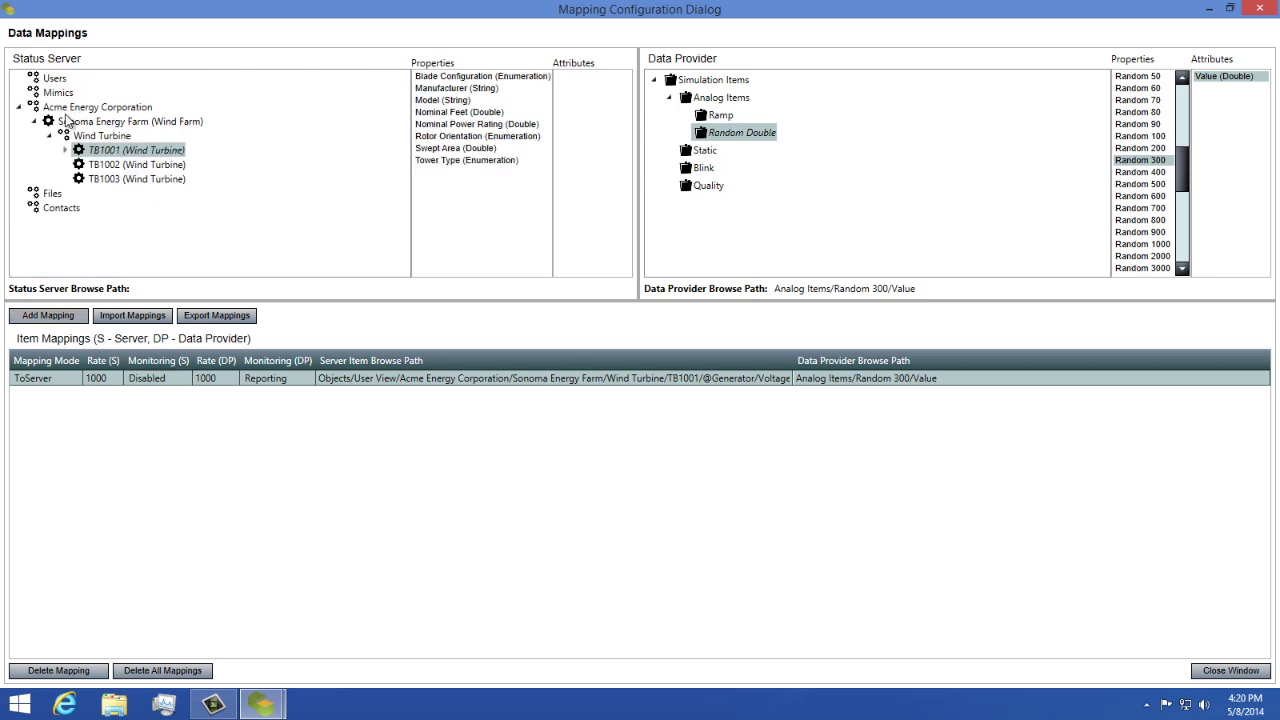
double_click(95, 166)
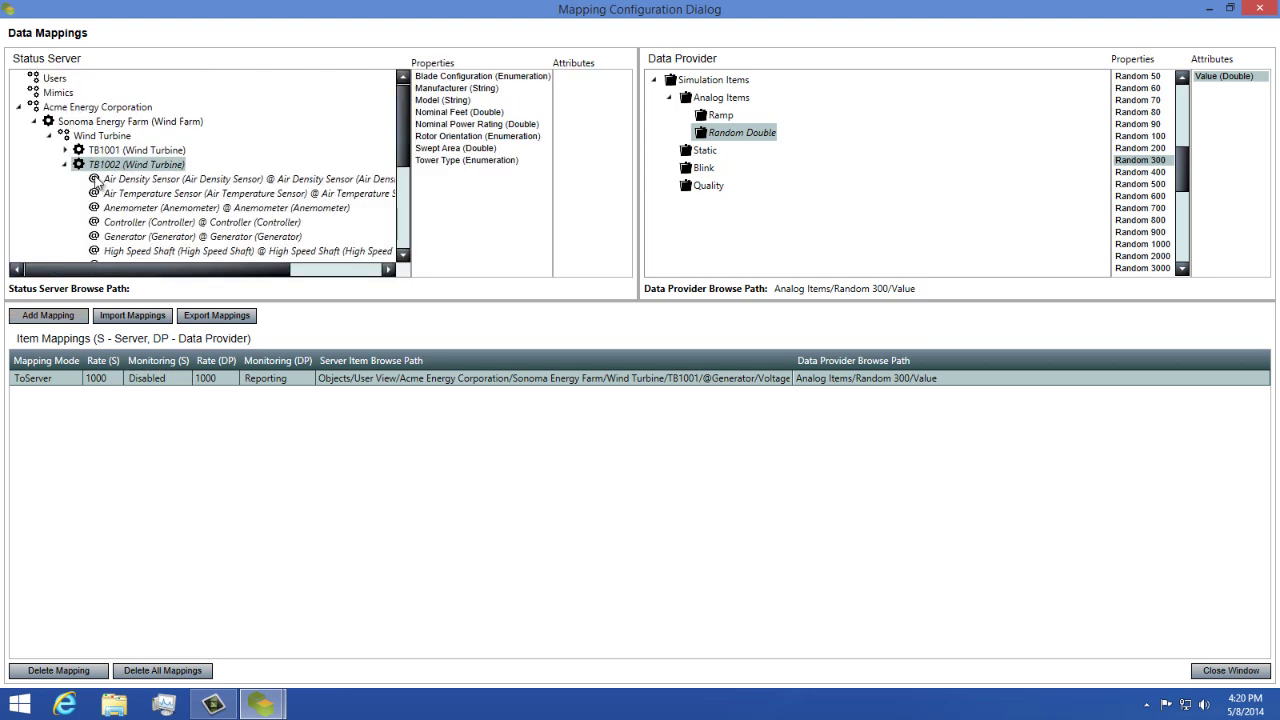
click(148, 237)
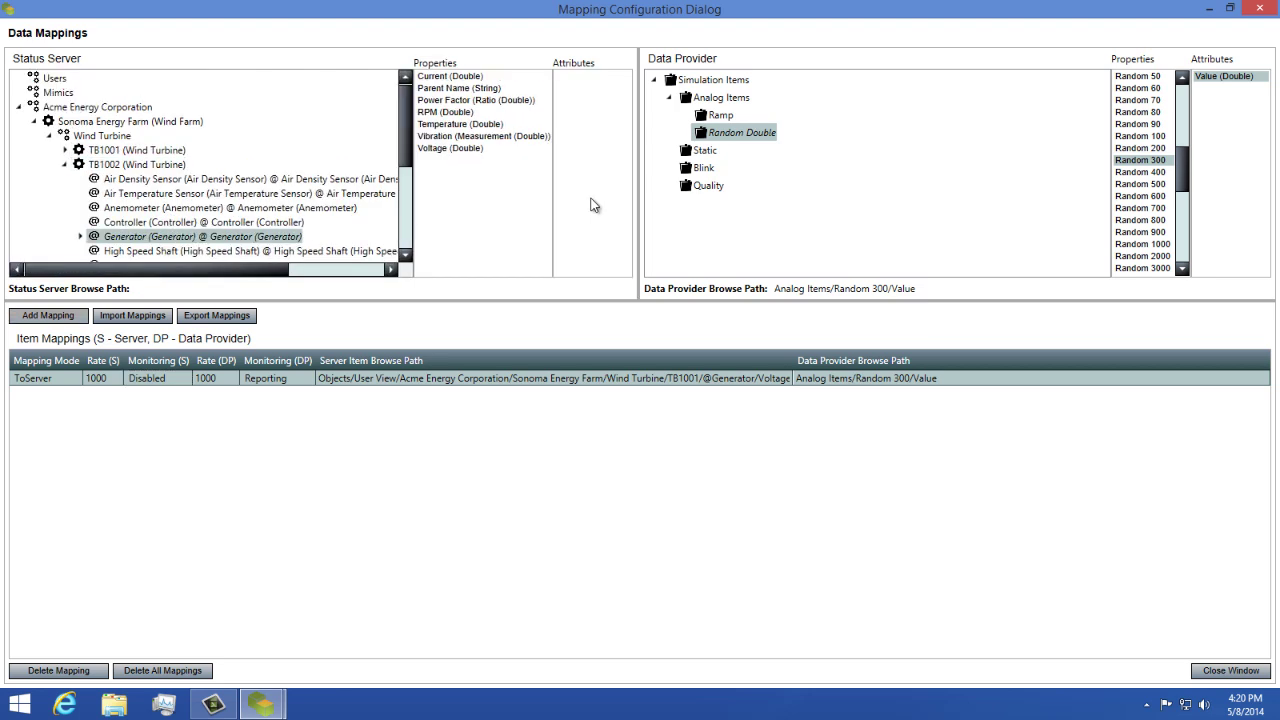
click(462, 150)
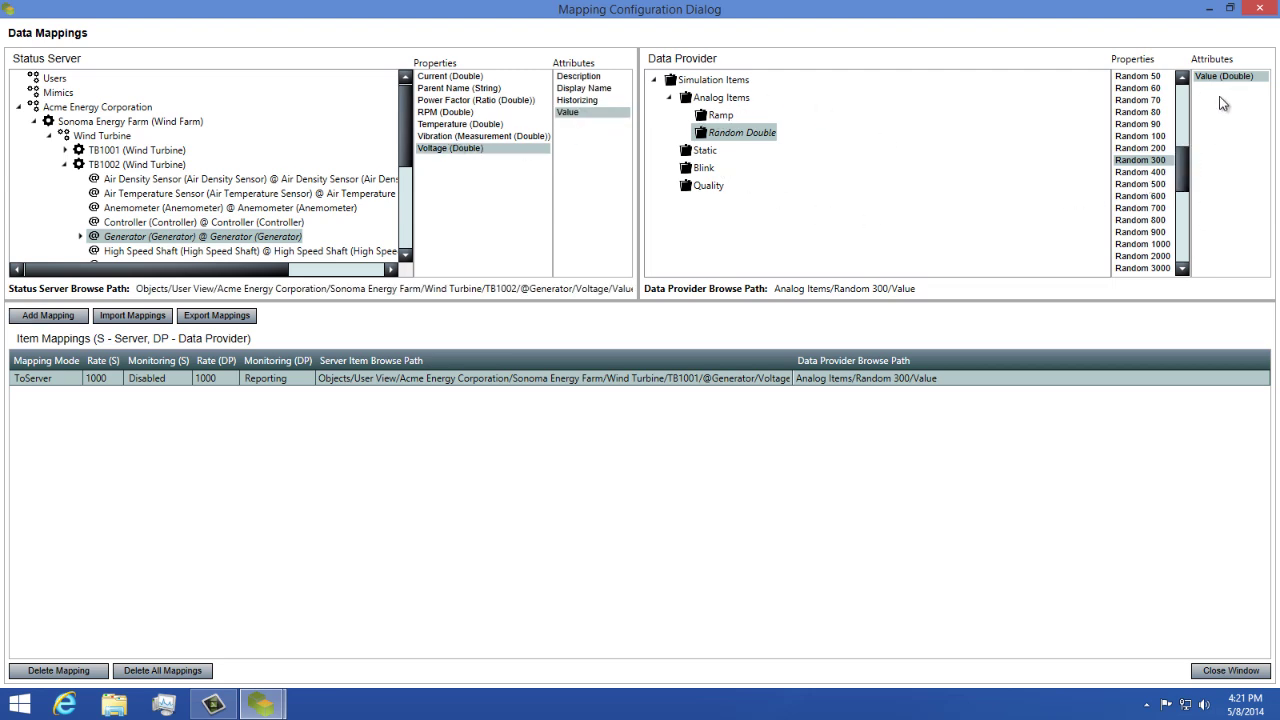
click(47, 318)
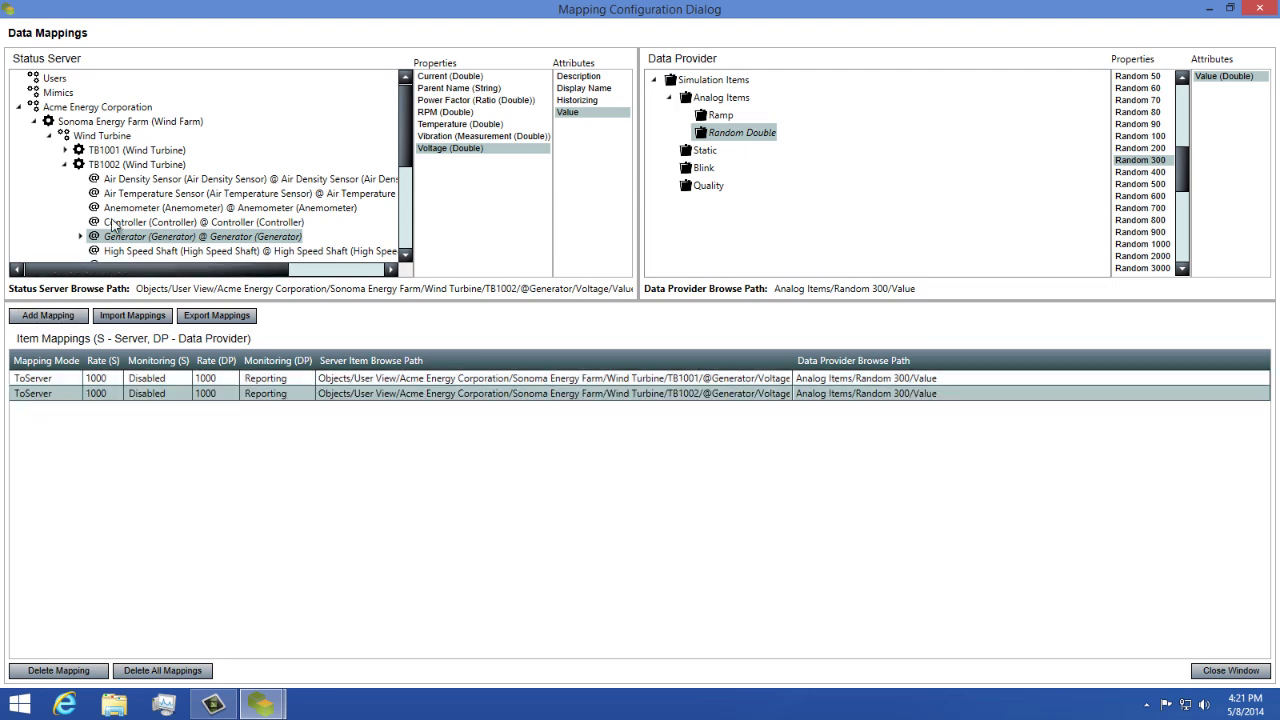
Map TB1003's generator Voltage value to Random 300, then close the dialog and save.
double_click(74, 166)
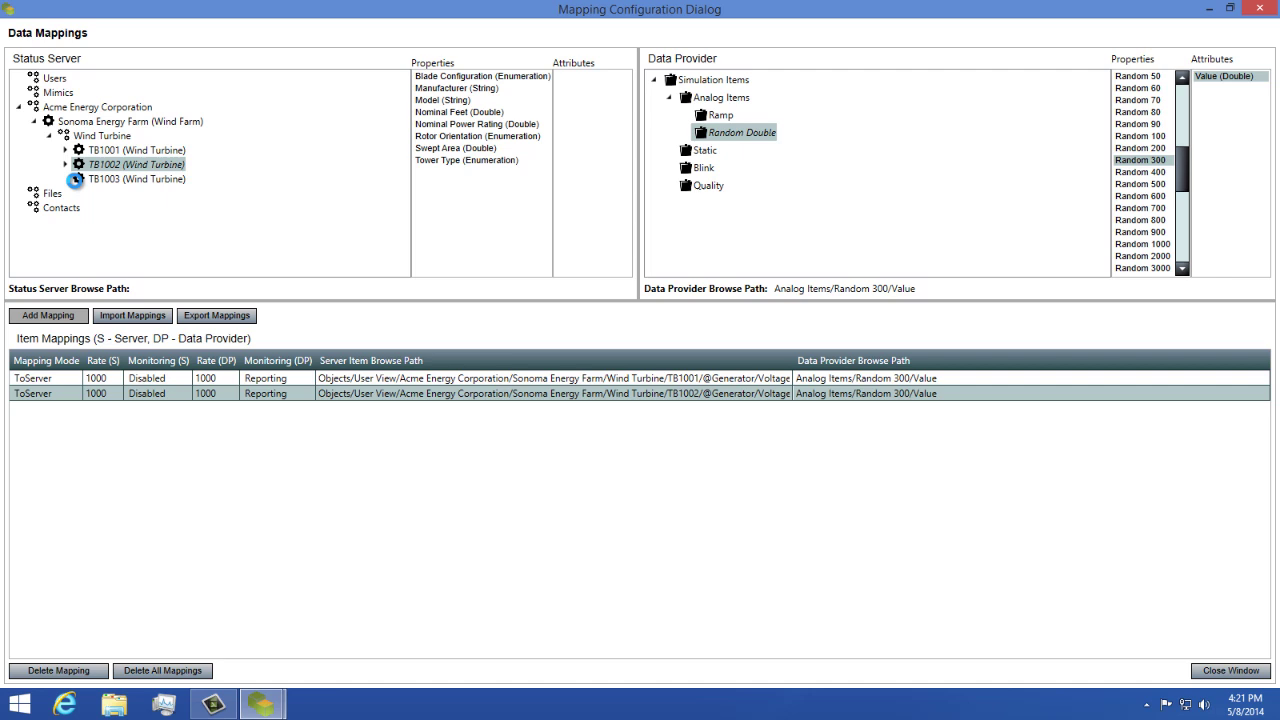
double_click(75, 179)
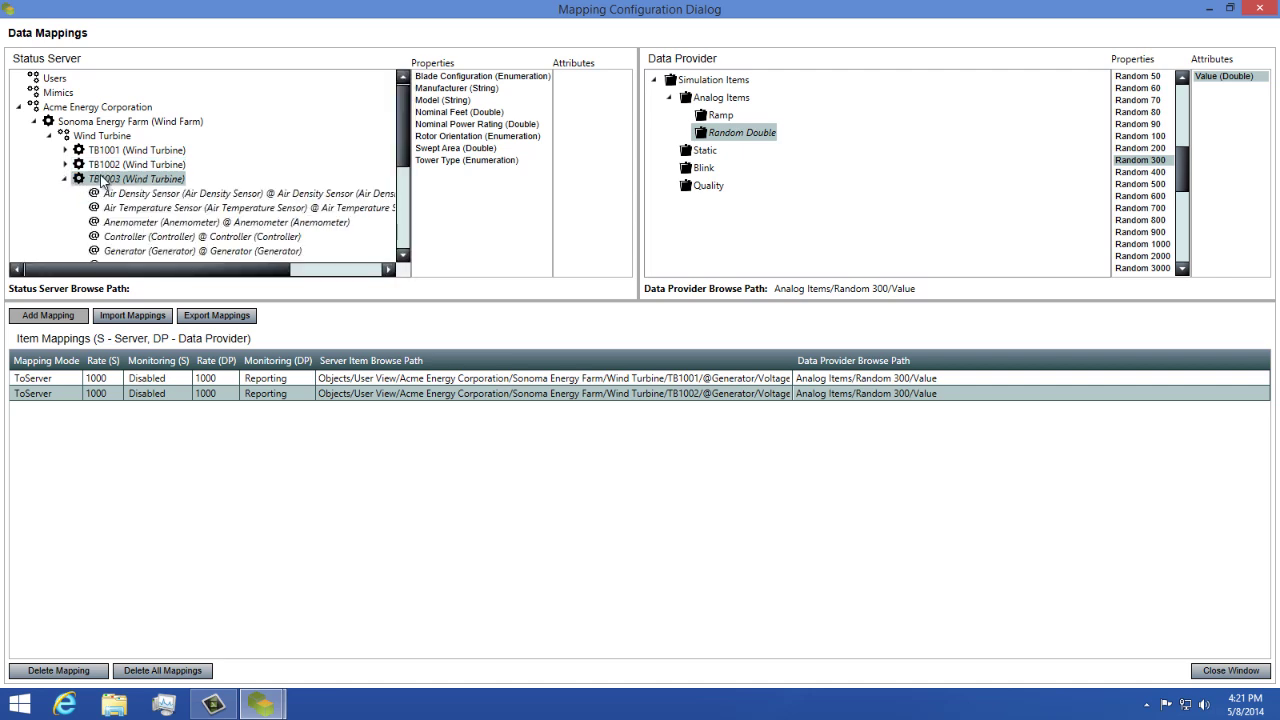
scroll(100, 174, down, 1)
click(170, 214)
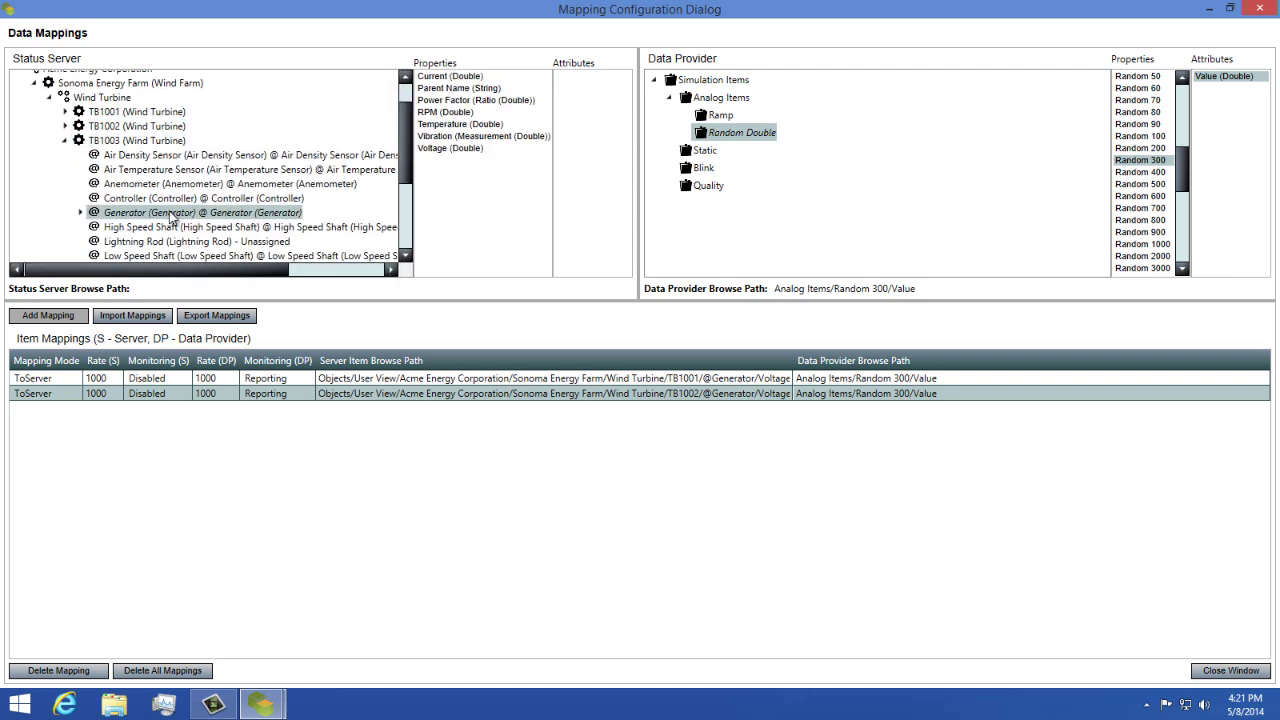
click(458, 150)
click(582, 113)
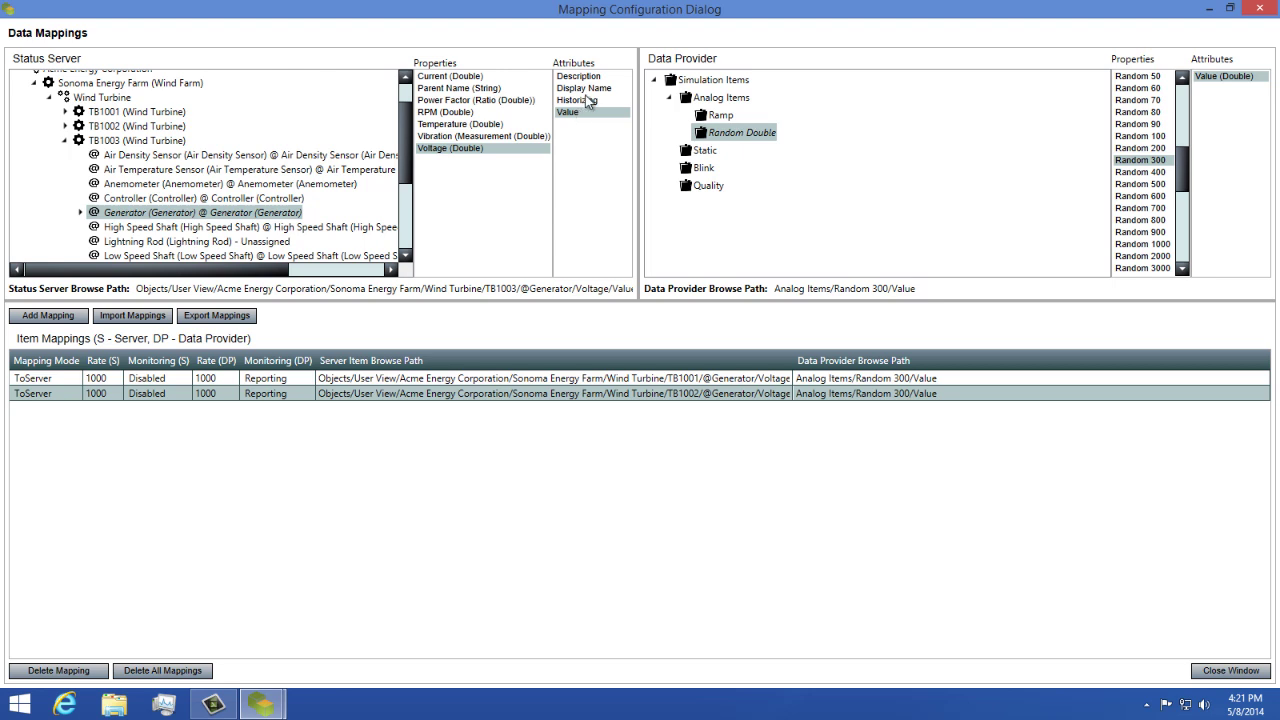
click(40, 318)
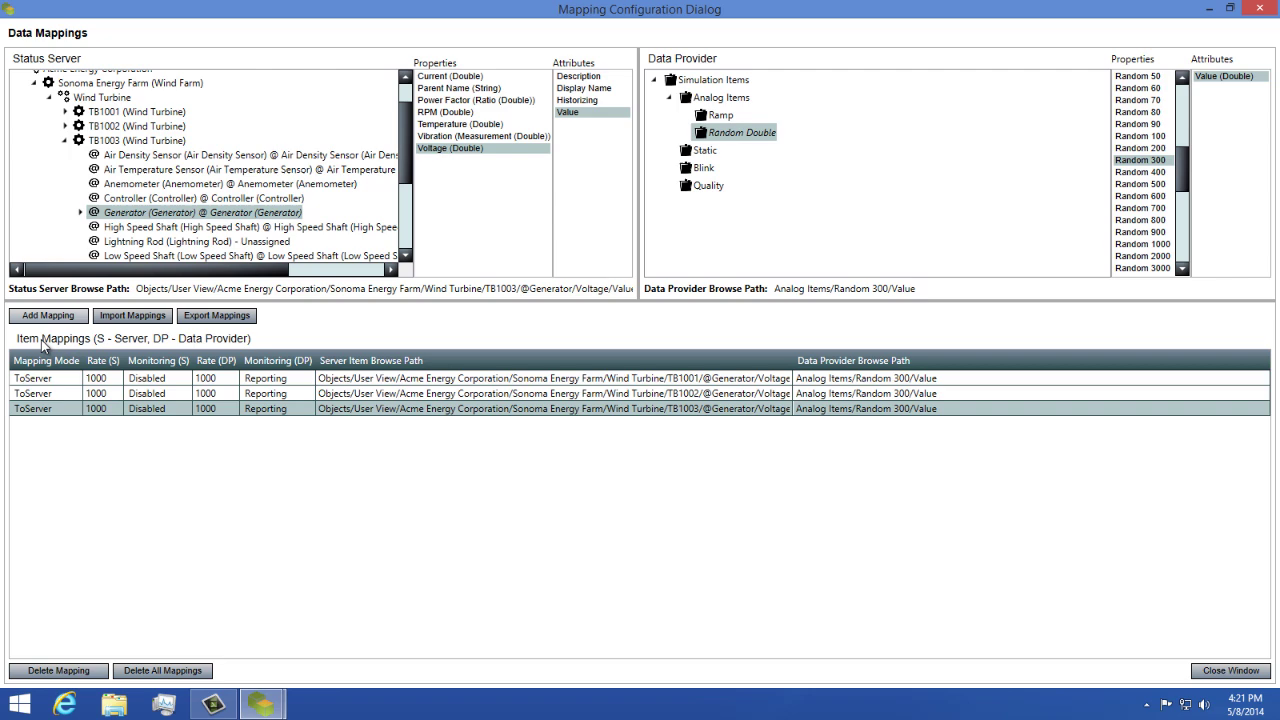
click(1240, 671)
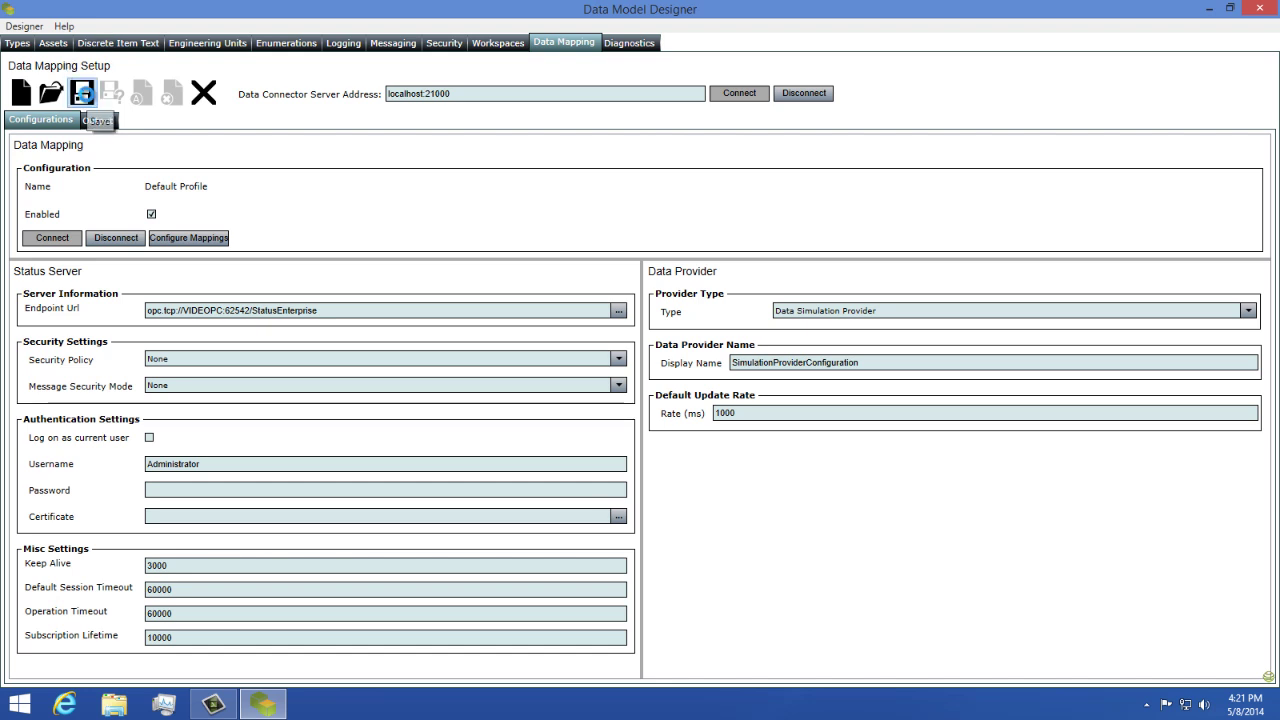
click(84, 95)
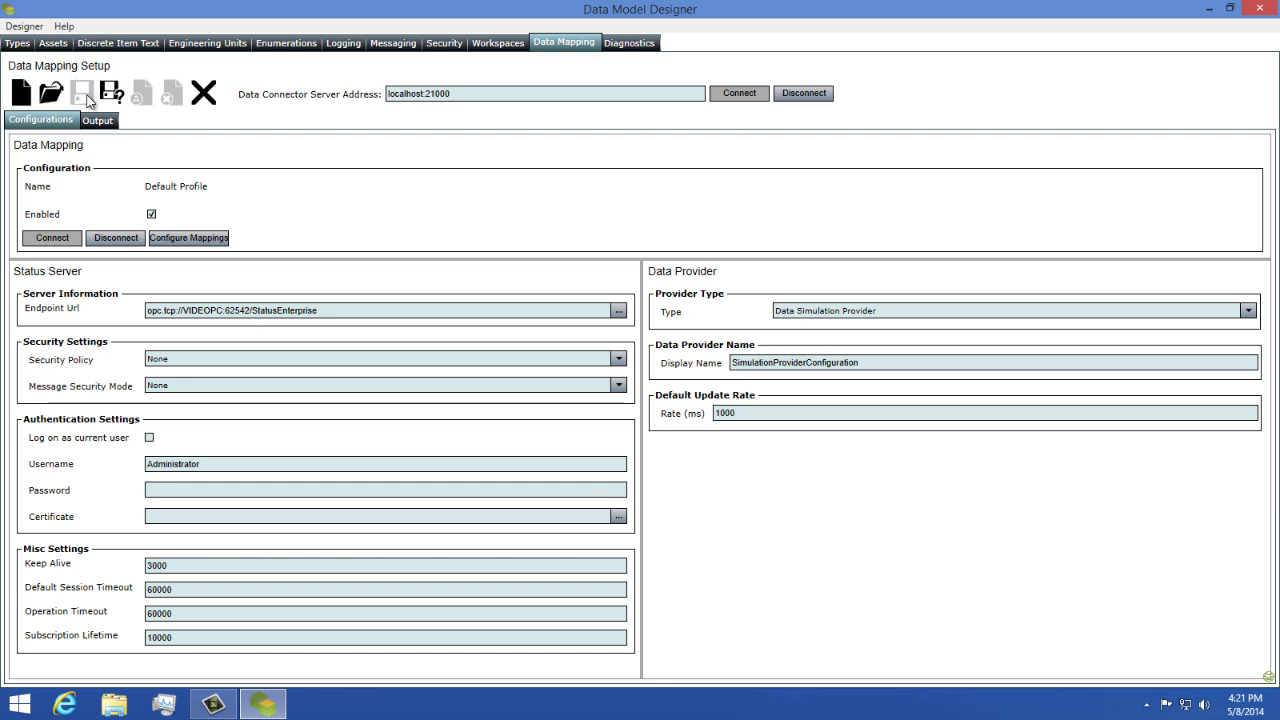
Search Windows for 'mimic' and launch Mimic Runtime.
key(super)
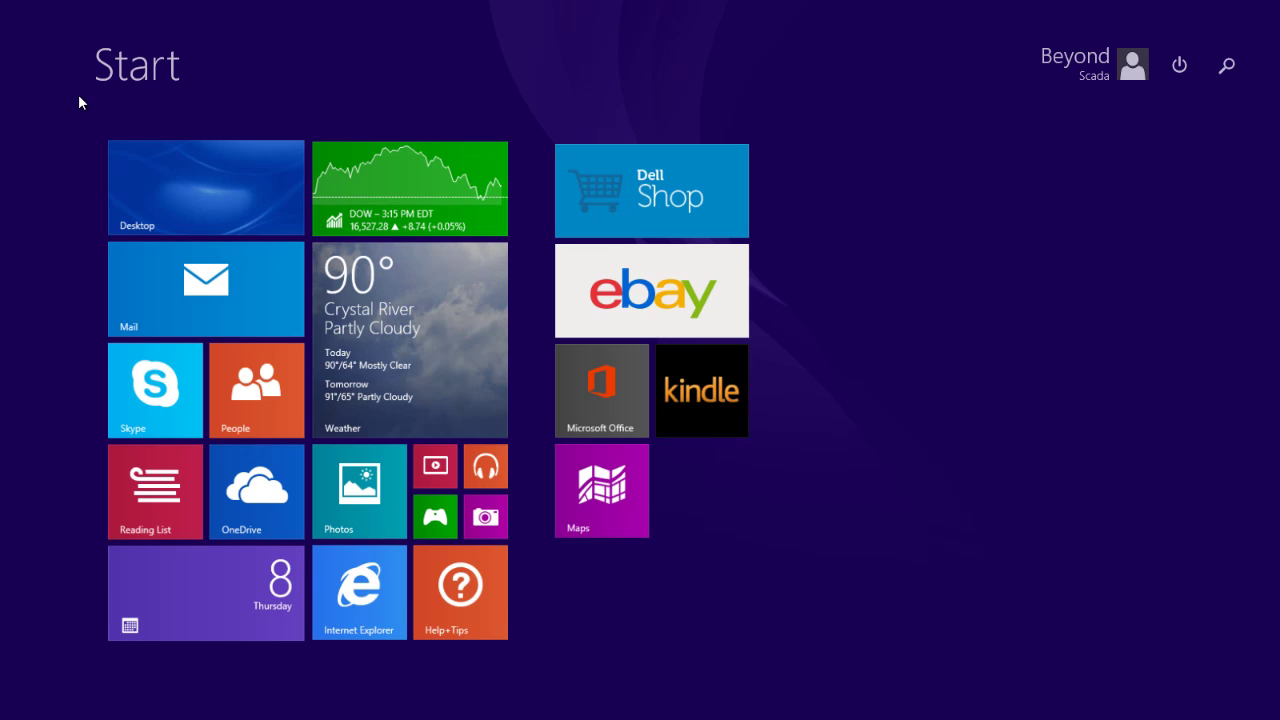
text(mimic Runtime)
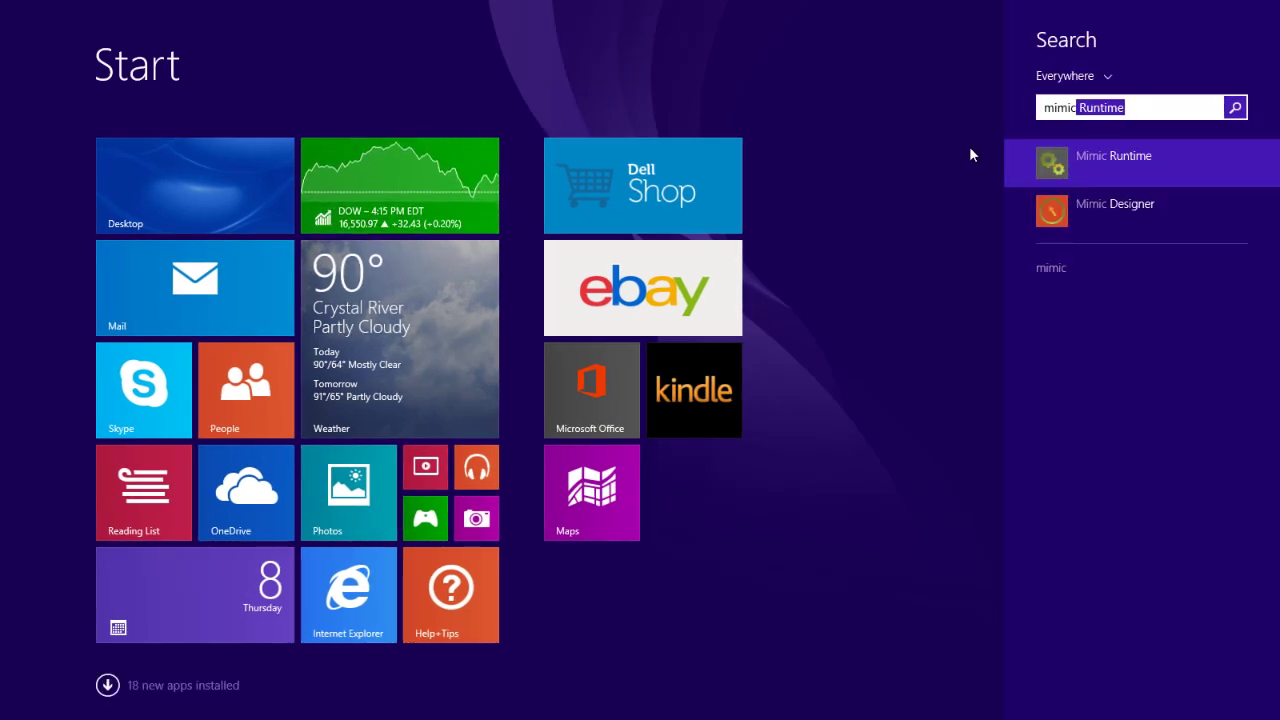
click(1118, 174)
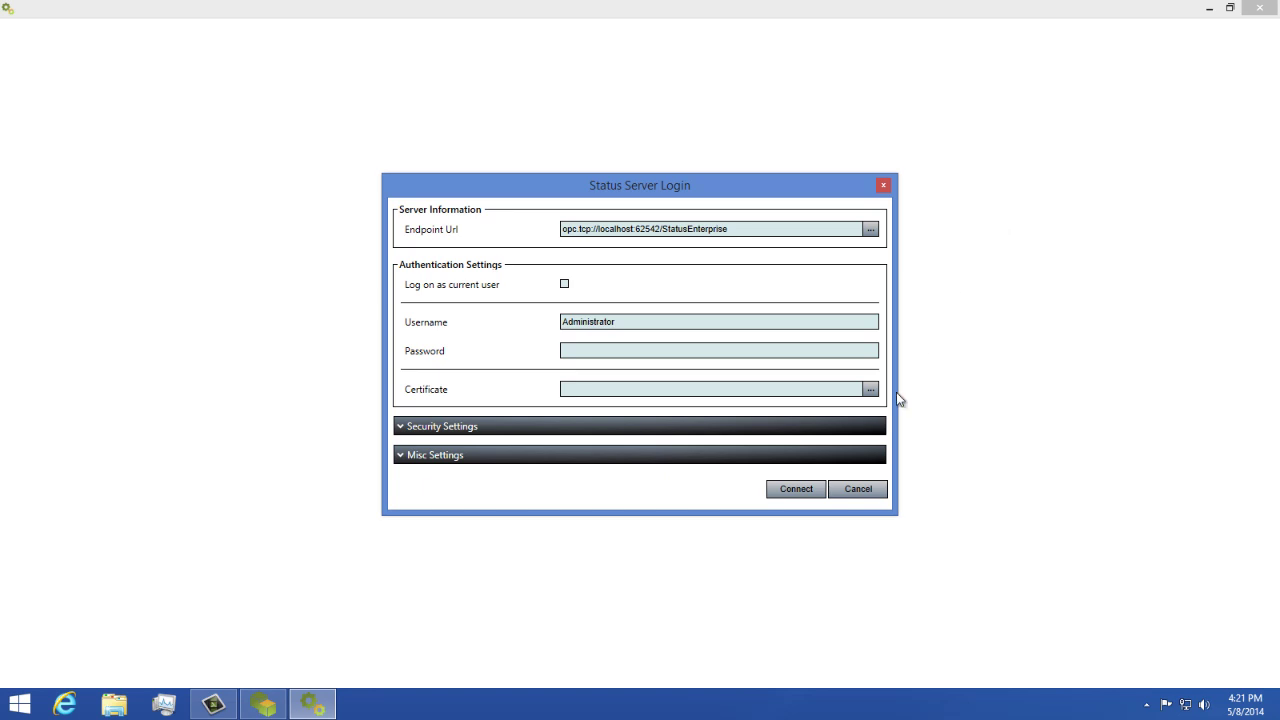
Connect Mimic Runtime to the Status Server at opc.tcp://localhost:62542/StatusEnterprise.
click(803, 491)
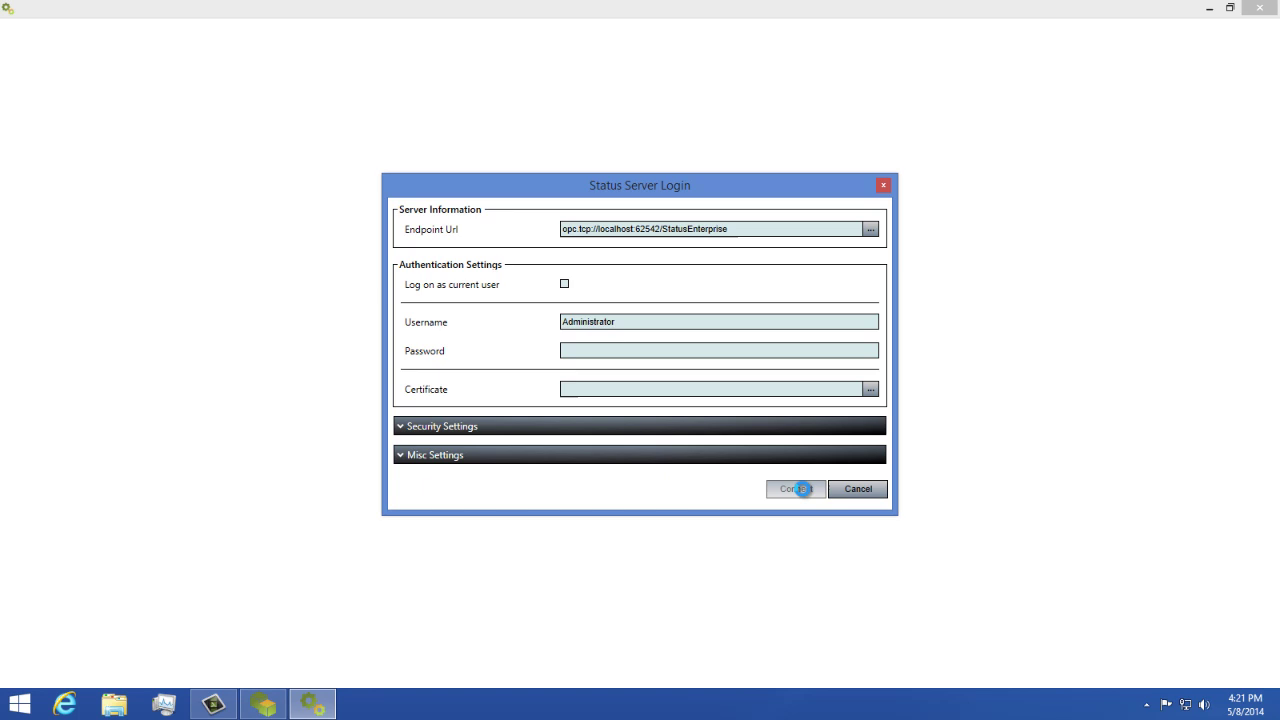